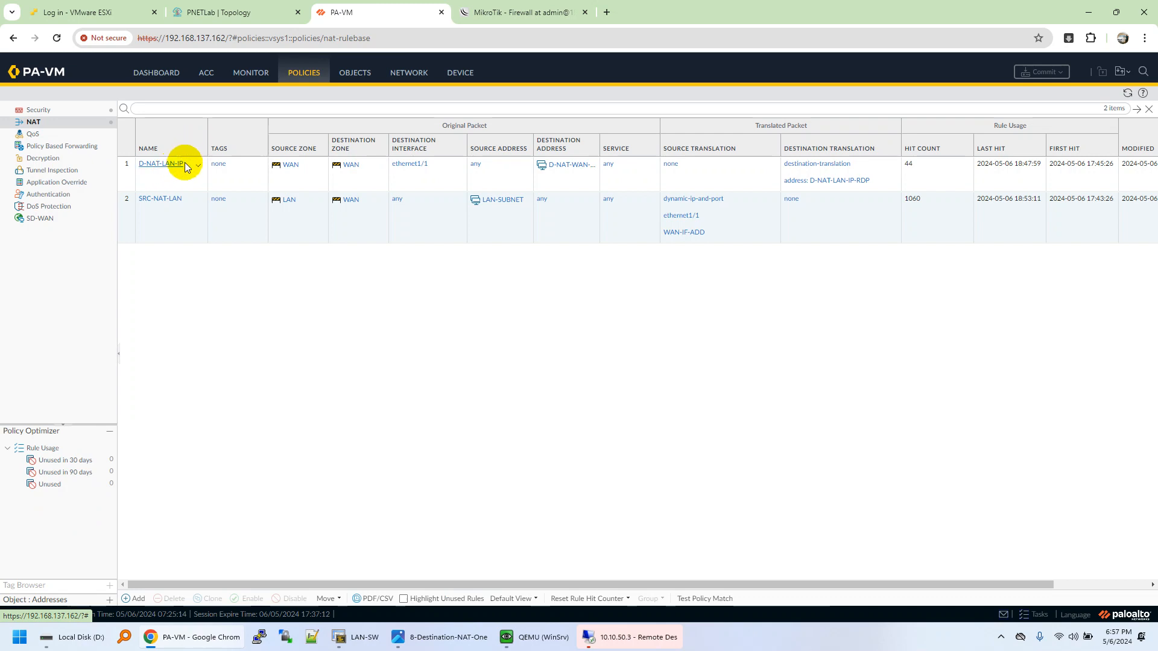
# Check the address value behind the D-NAT-LAN-IP rule's destination translation
pyautogui.click(890, 183)
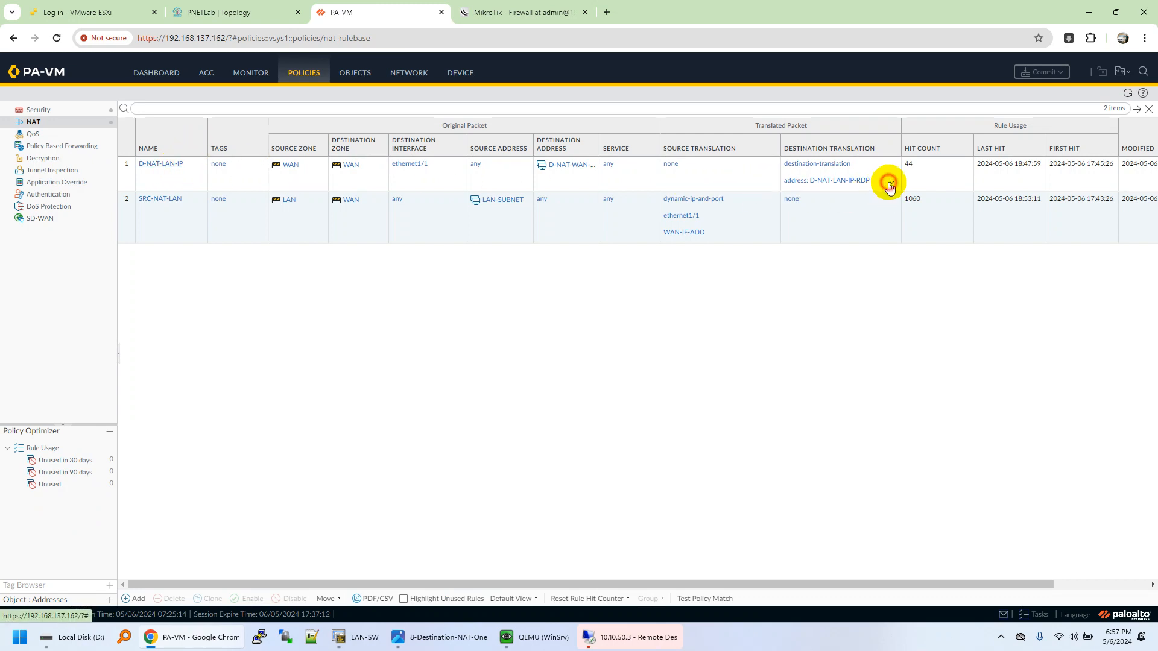
pyautogui.moveTo(910, 188)
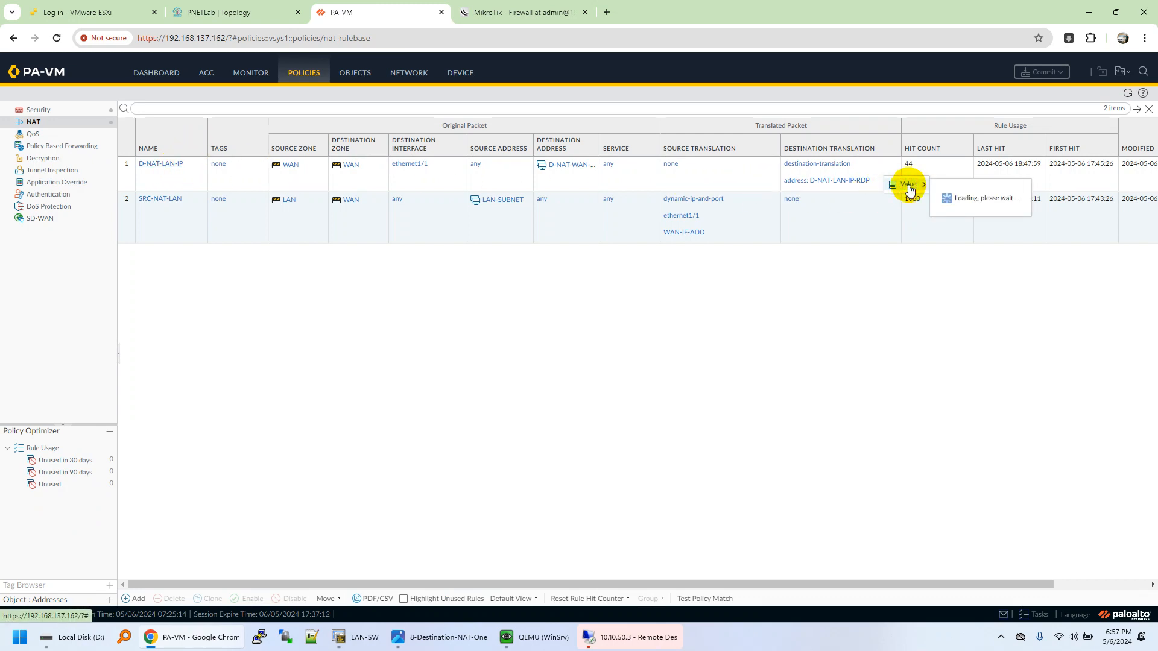
pyautogui.moveTo(1015, 207); pyautogui.dragTo(970, 202)
pyautogui.click(774, 314)
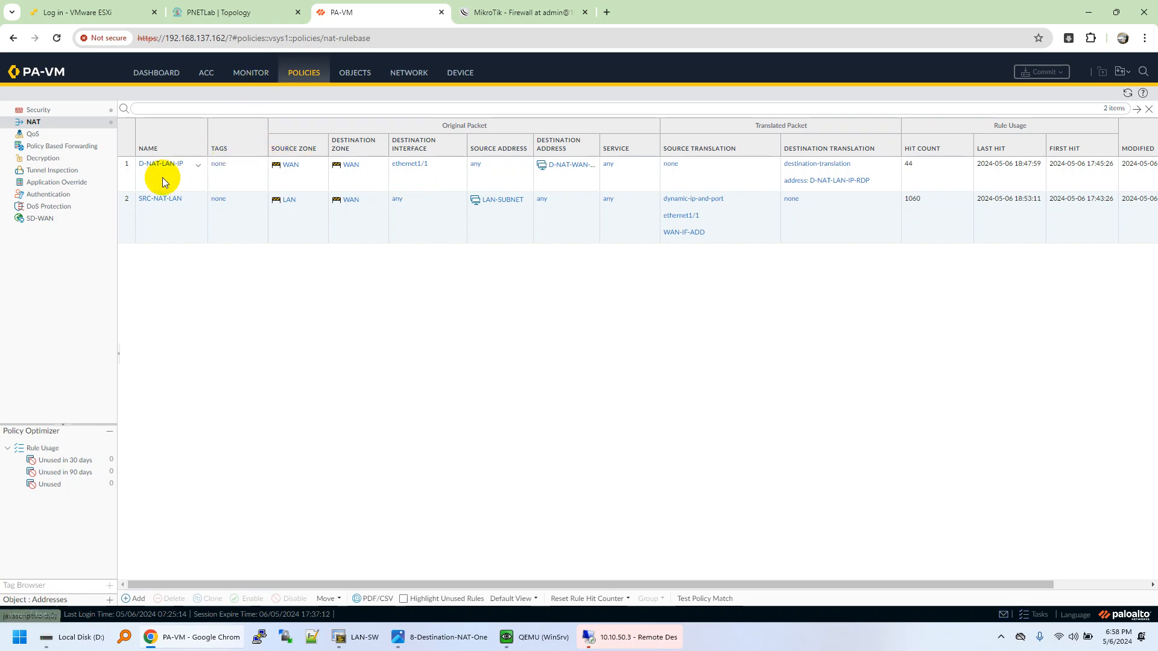
pyautogui.click(134, 599)
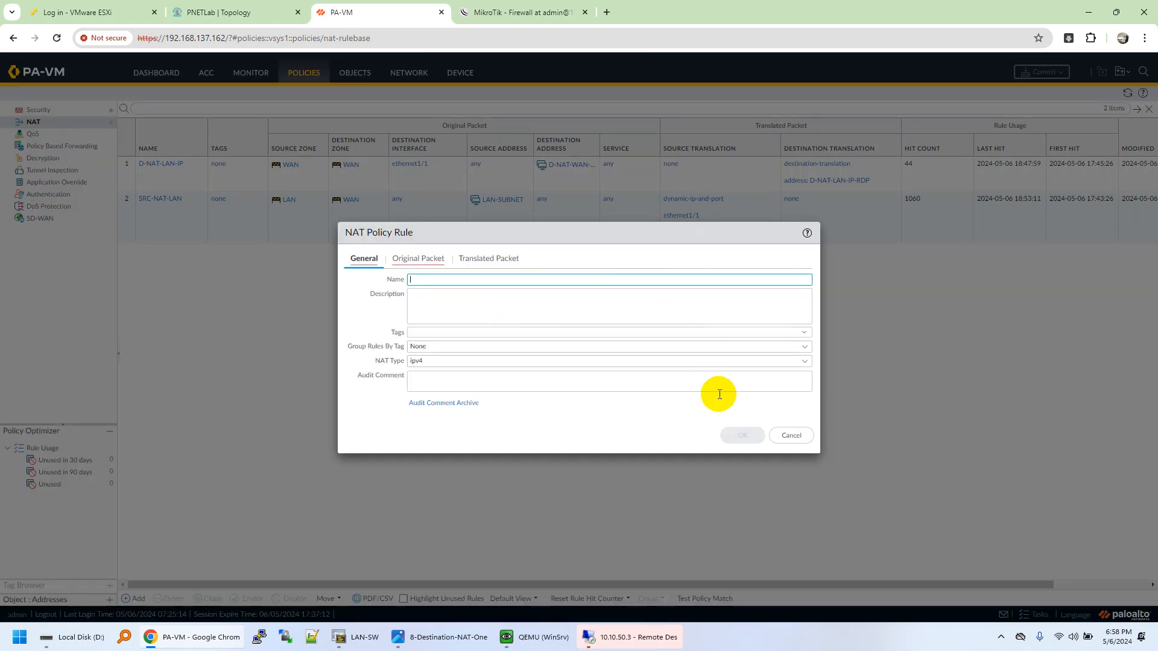
pyautogui.click(792, 435)
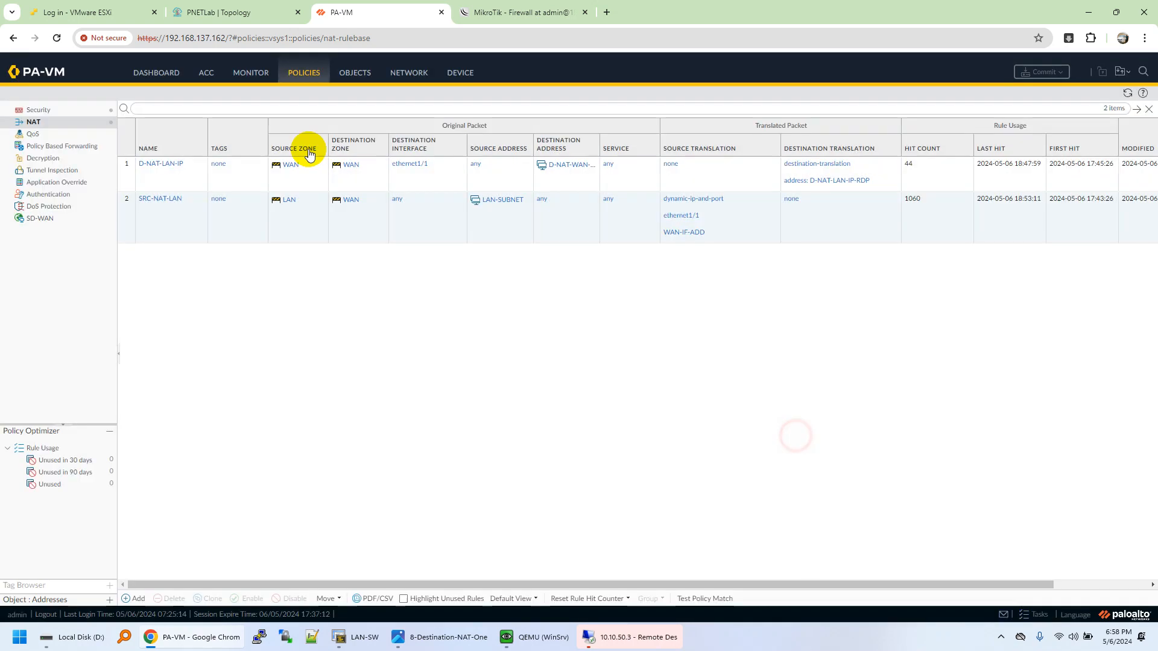
# Review the D-NAT-WAN-ADD, D-NAT-LAN-SSH and D-NAT-LAN-IP-RDP address objects and compare them with the mappings in the PNETLab topology
pyautogui.click(363, 77)
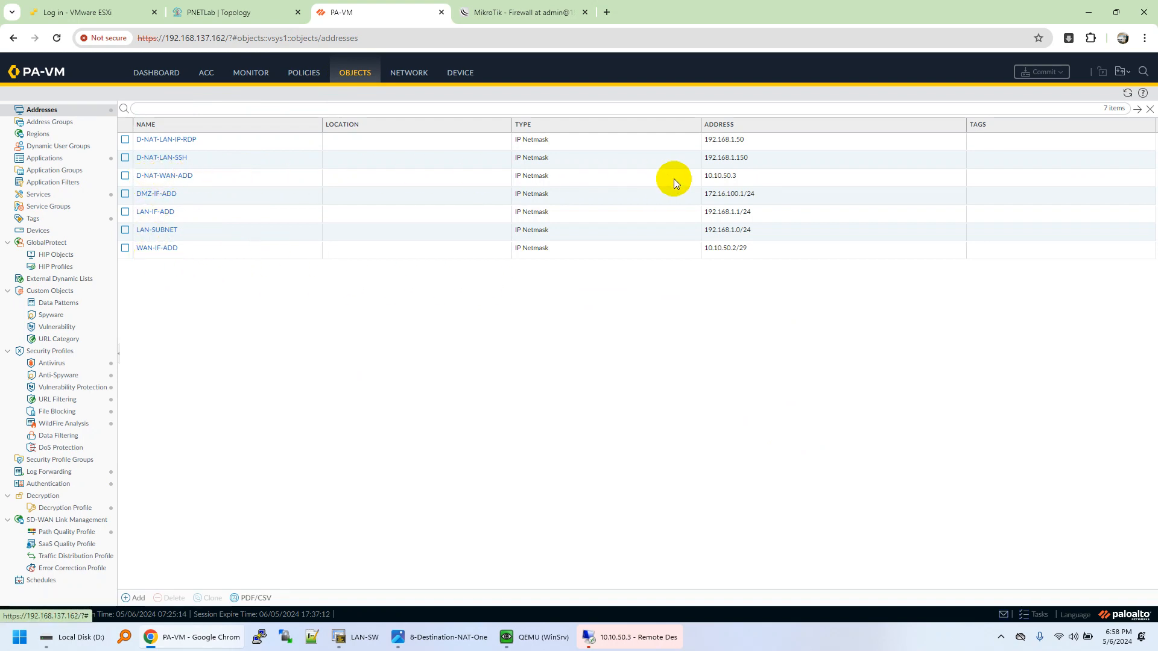
pyautogui.click(702, 177)
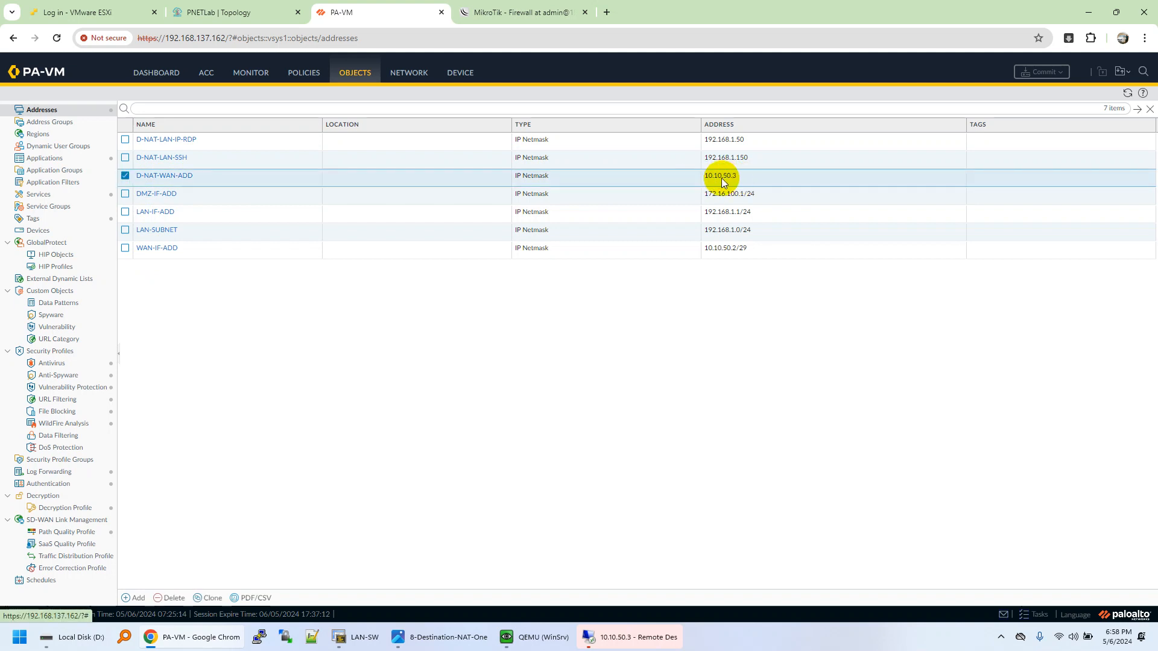
pyautogui.click(219, 163)
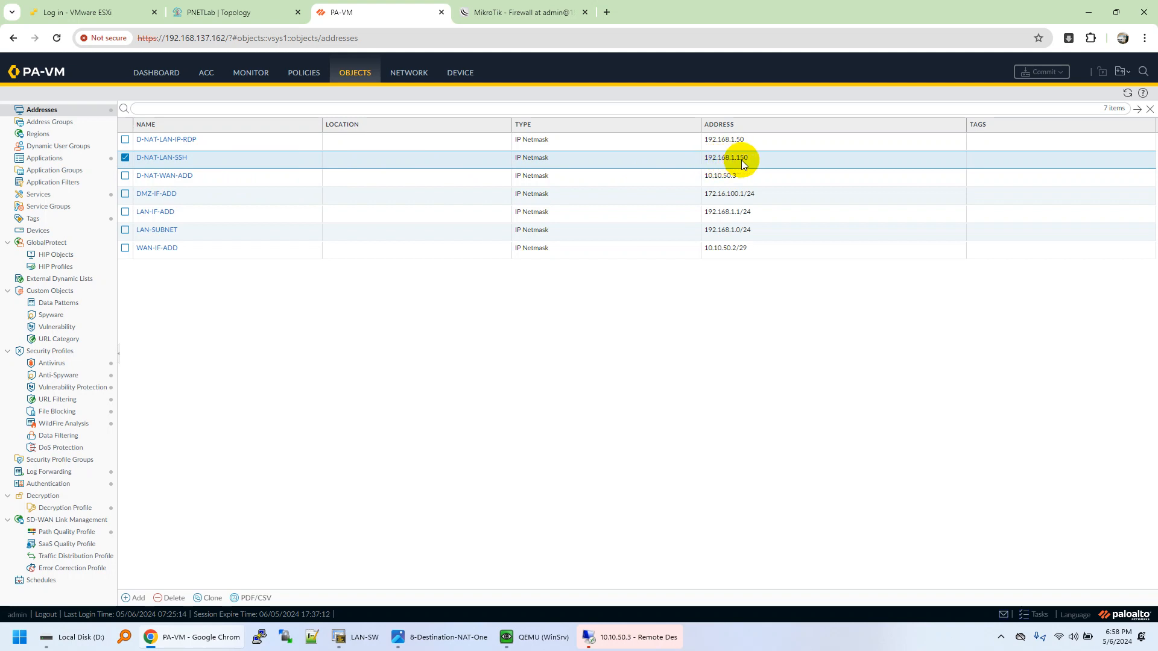
pyautogui.click(215, 144)
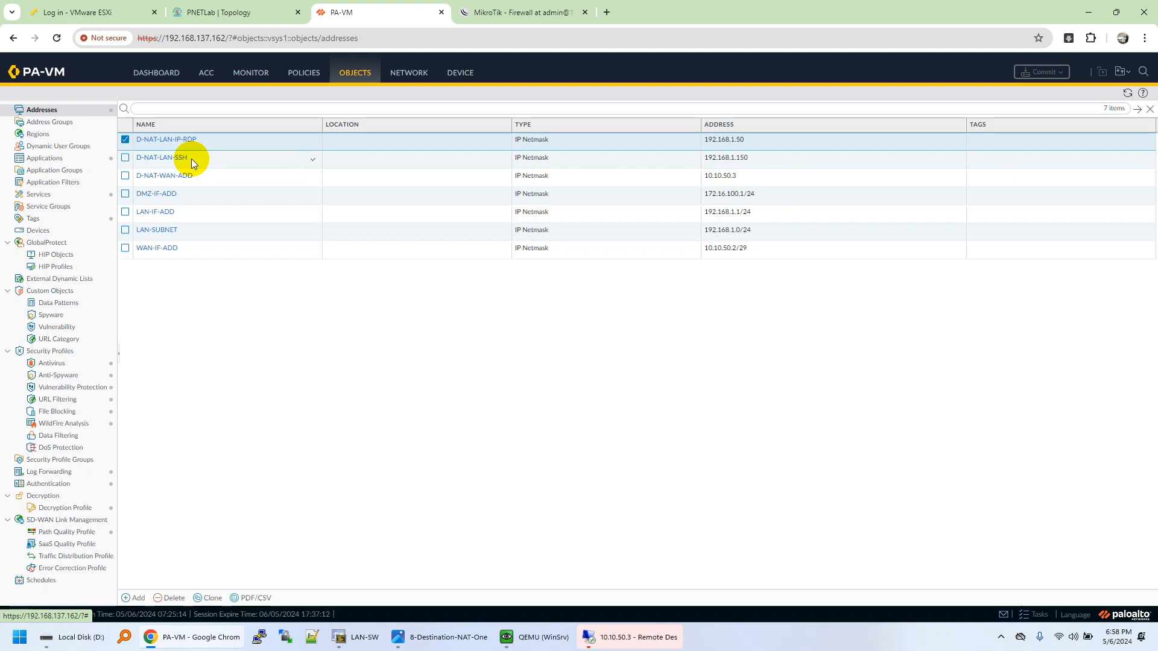
pyautogui.click(244, 15)
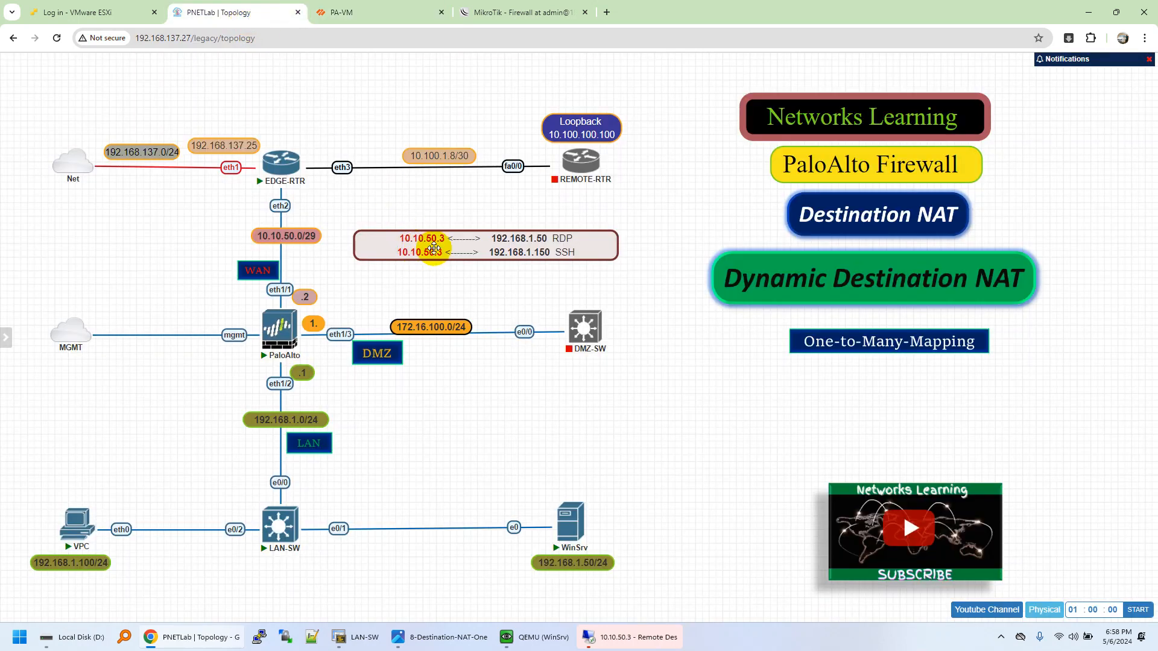
pyautogui.click(366, 16)
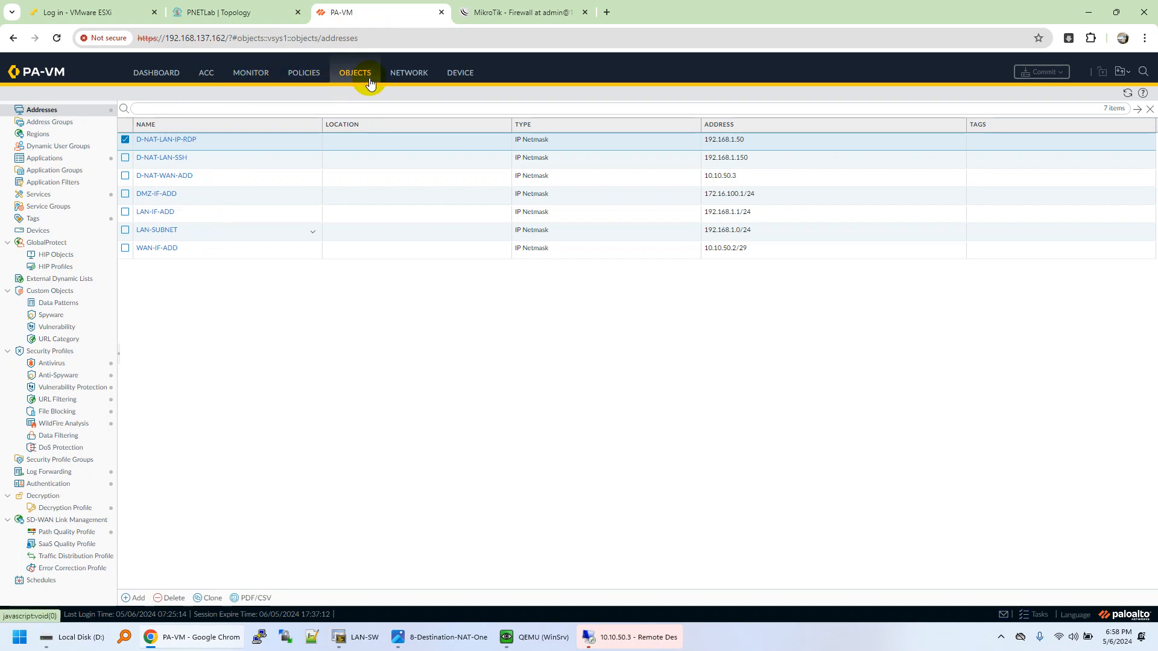
# Rename the D-NAT-LAN-IP NAT policy rule to D-NAT-LAN-RDP
pyautogui.click(305, 75)
pyautogui.click(43, 124)
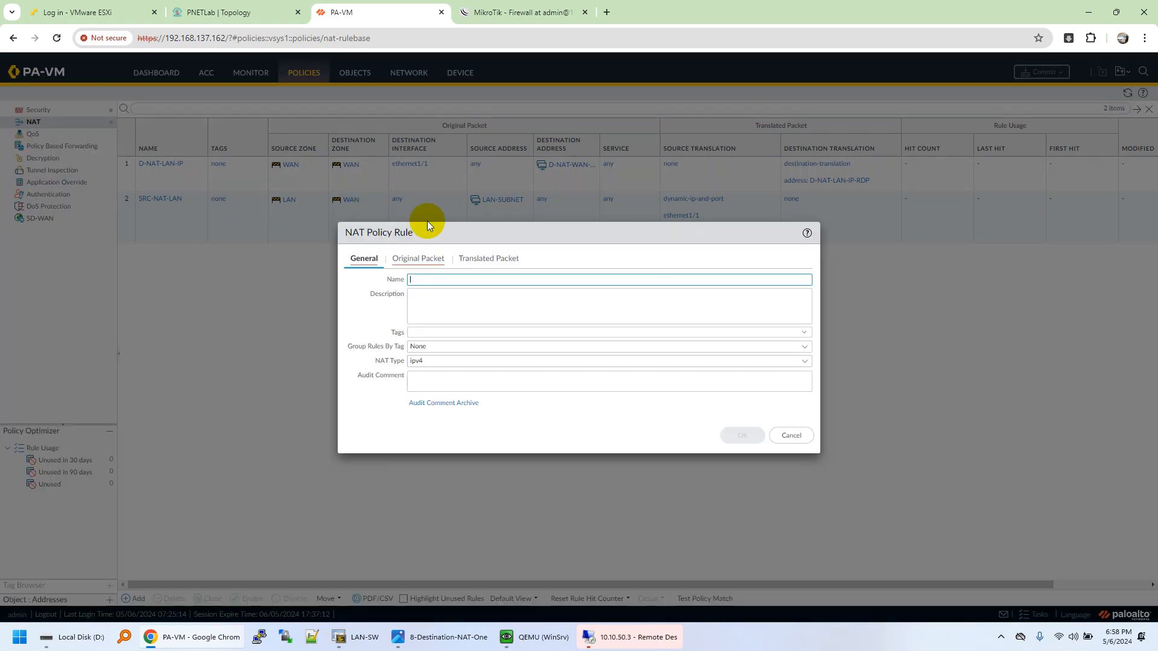
pyautogui.click(805, 436)
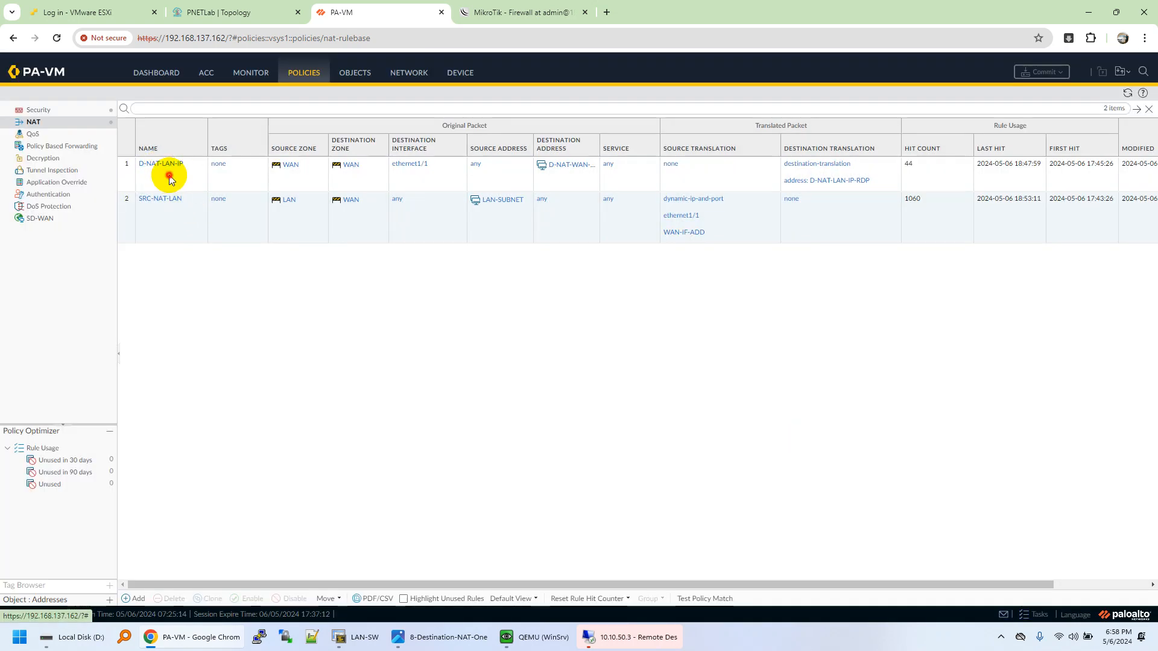
pyautogui.click(170, 179)
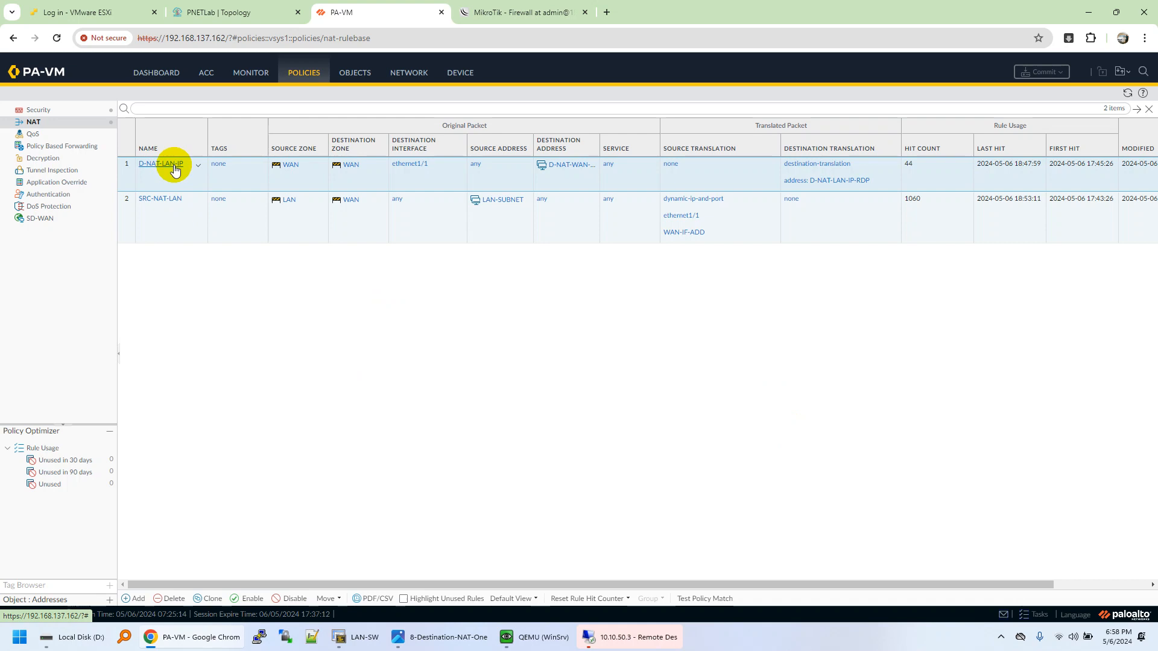
pyautogui.click(174, 170)
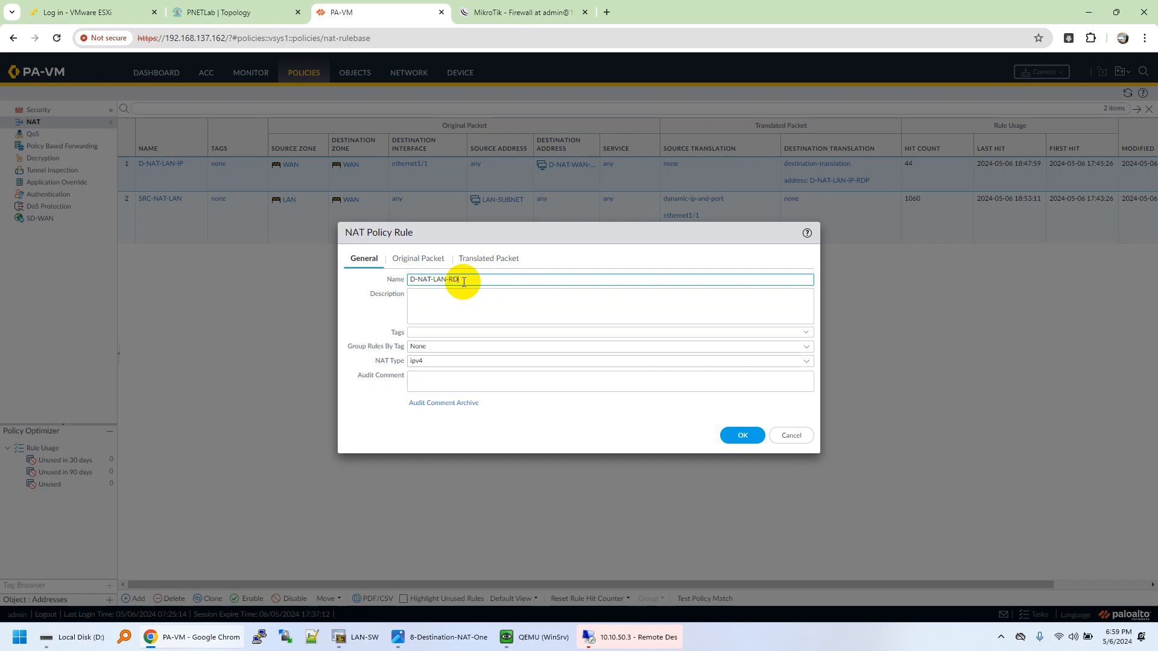
# Set the service of the D-NAT-LAN-RDP rule's original packet to RDP
pyautogui.click(417, 258)
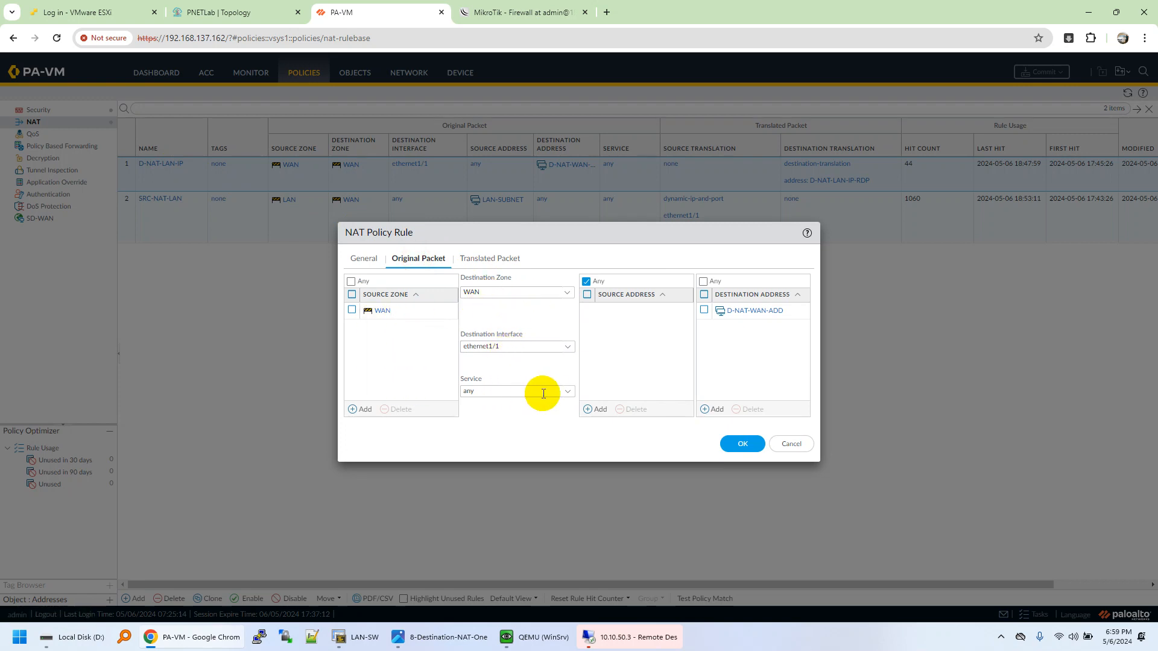
pyautogui.click(567, 392)
pyautogui.click(512, 422)
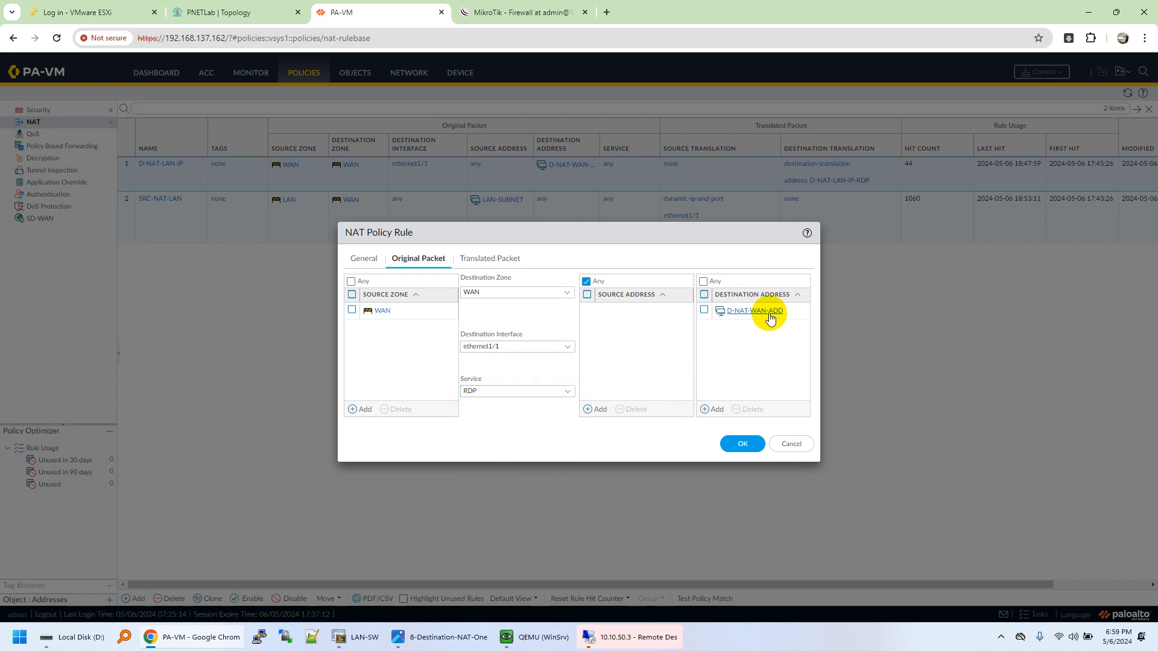
# Set the rule's destination translation to Dynamic IP (with session distribution) with translated address D-NAT-LAN-IP-RDP, and save the rule
pyautogui.click(490, 259)
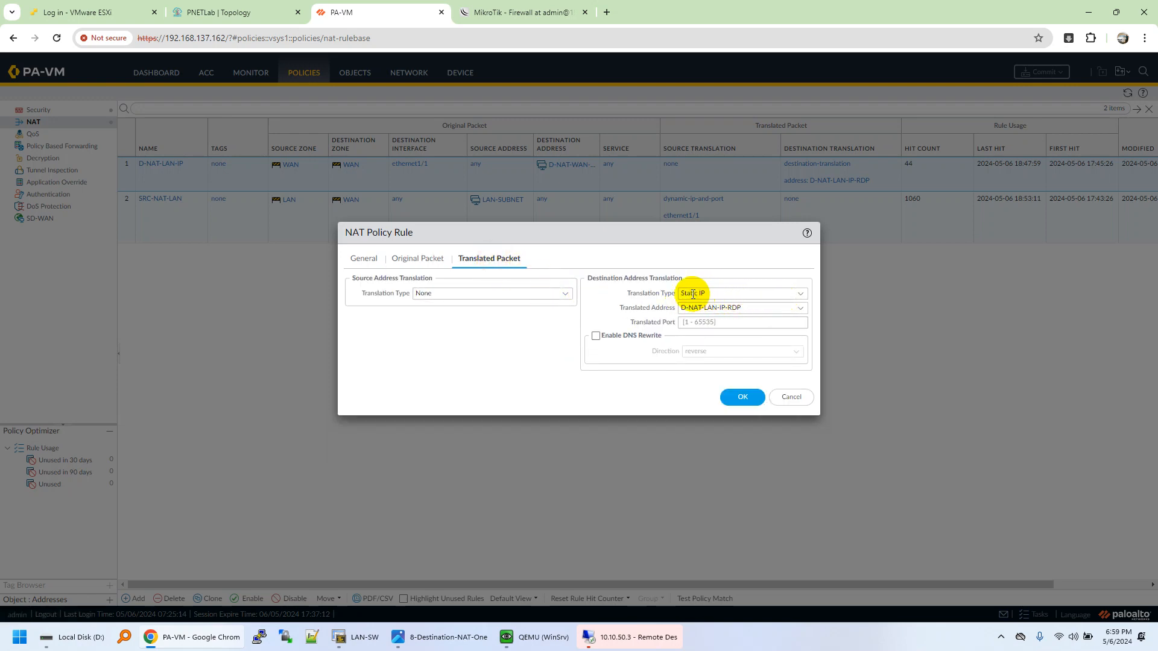
pyautogui.click(796, 293)
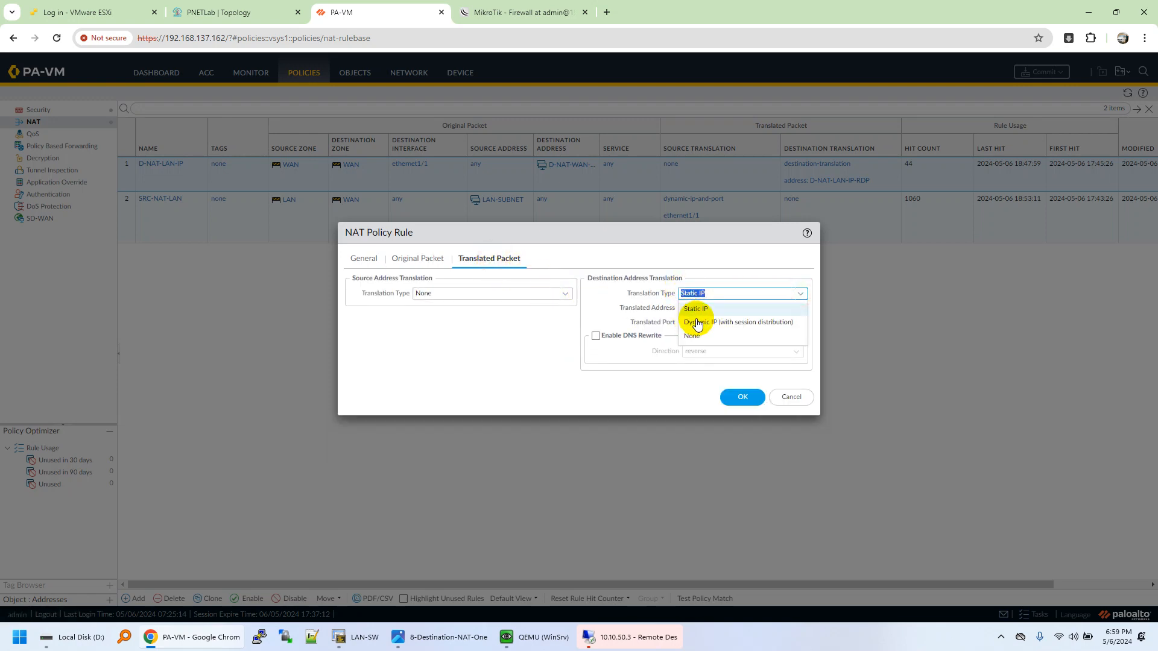
pyautogui.click(722, 323)
pyautogui.click(801, 308)
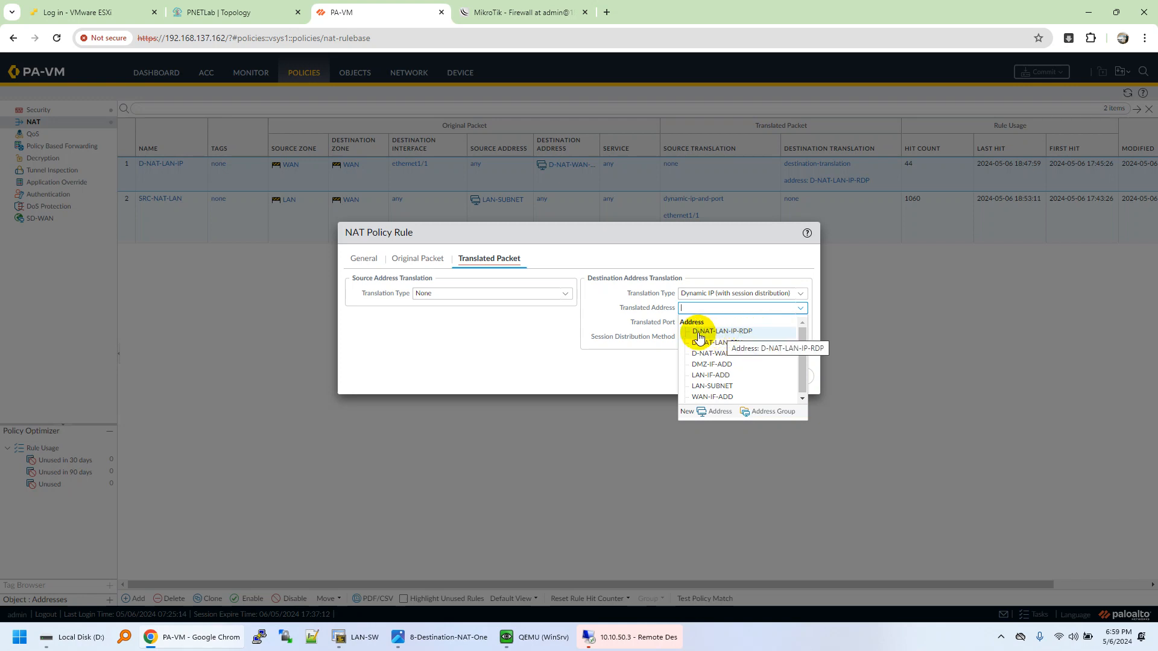
pyautogui.click(730, 334)
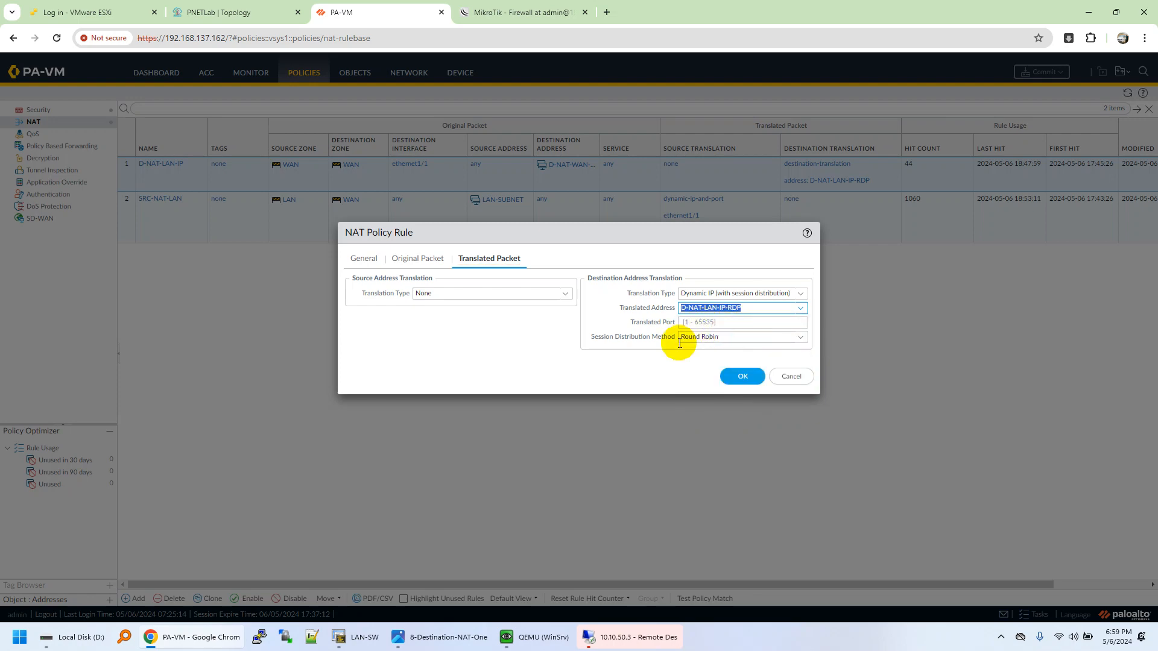
pyautogui.click(737, 375)
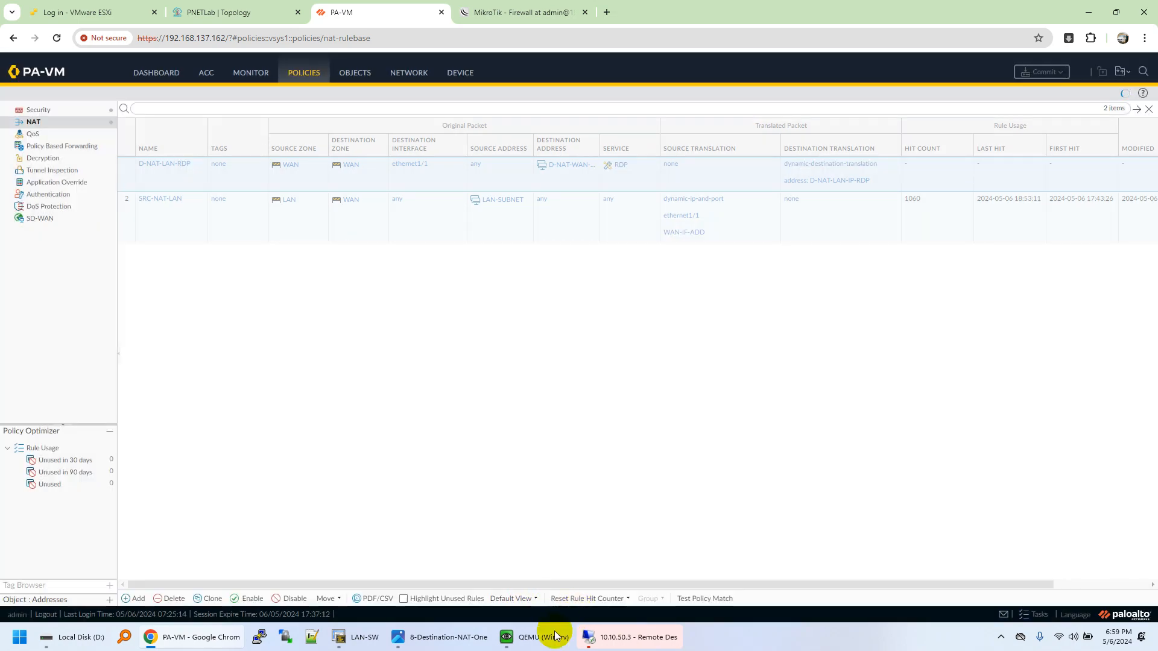
# Compare the WinSrv server's IP configuration with the address value behind the D-NAT-LAN-RDP rule's destination translation
pyautogui.click(556, 636)
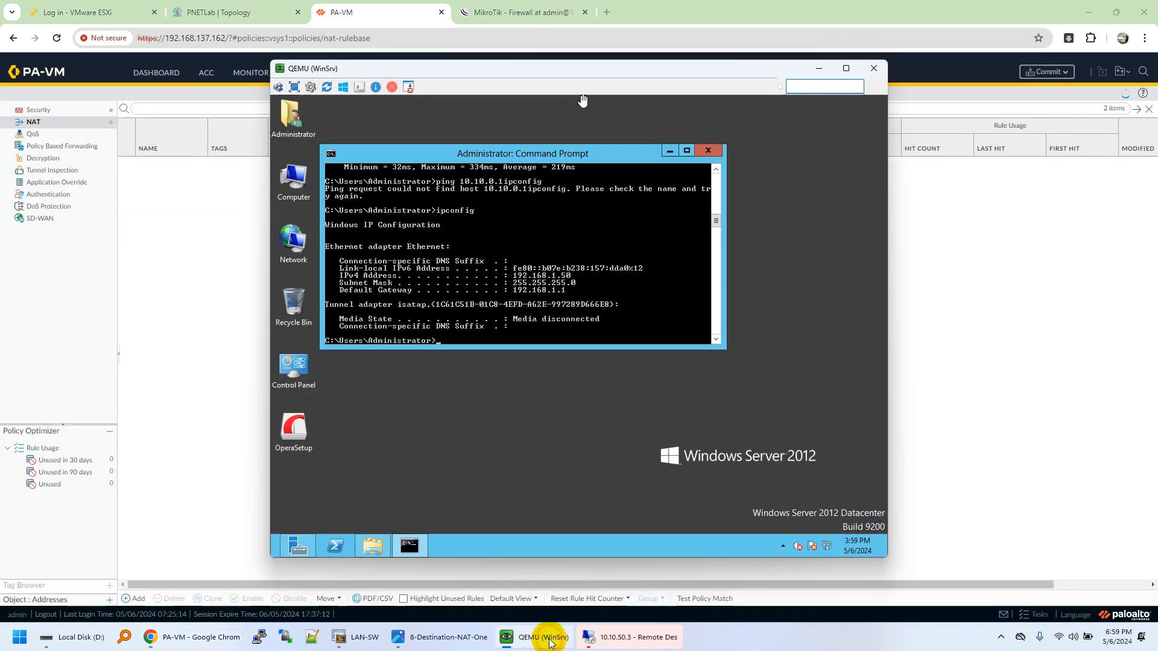
pyautogui.click(550, 638)
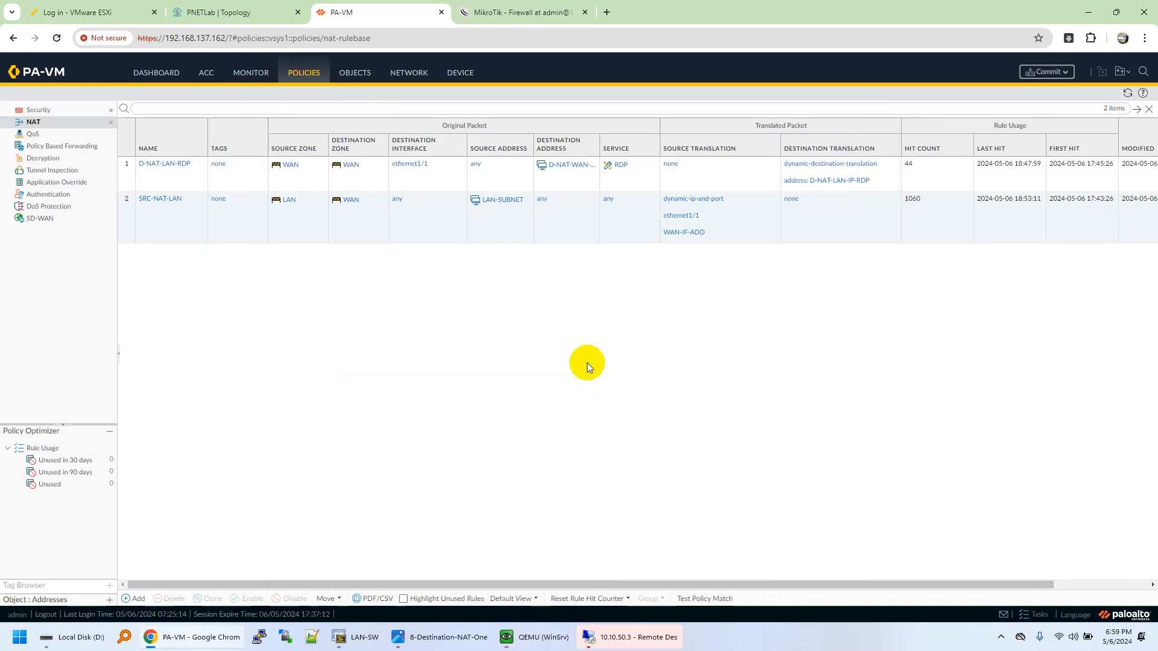
pyautogui.click(892, 184)
pyautogui.moveTo(917, 189)
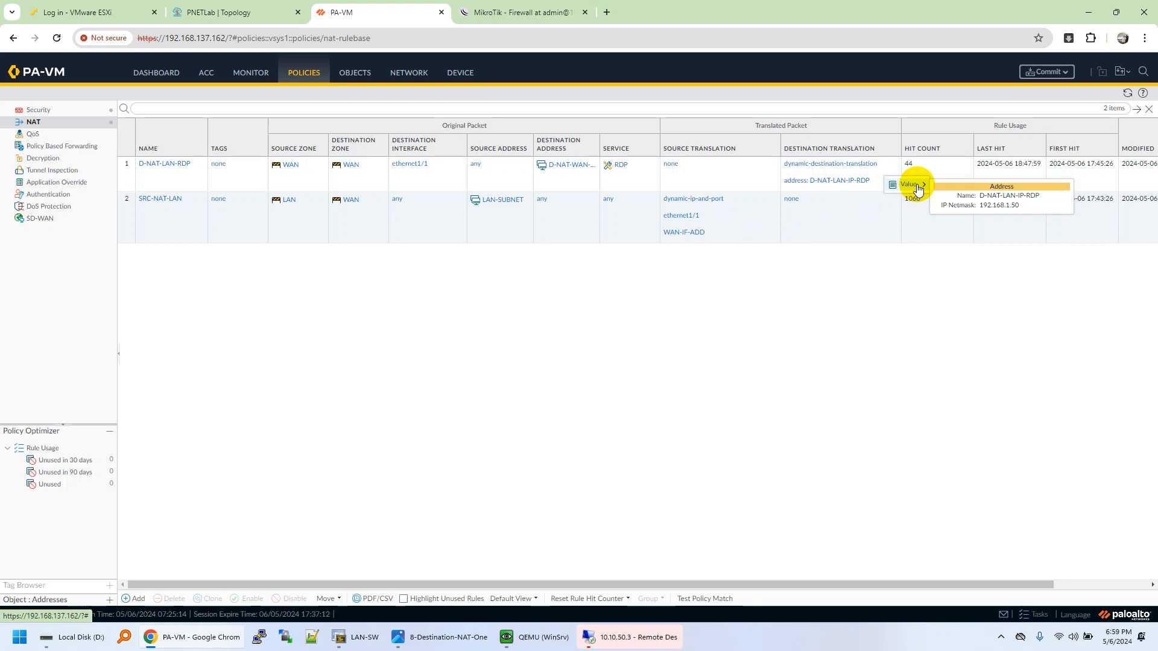
pyautogui.doubleClick(998, 205)
pyautogui.click(817, 324)
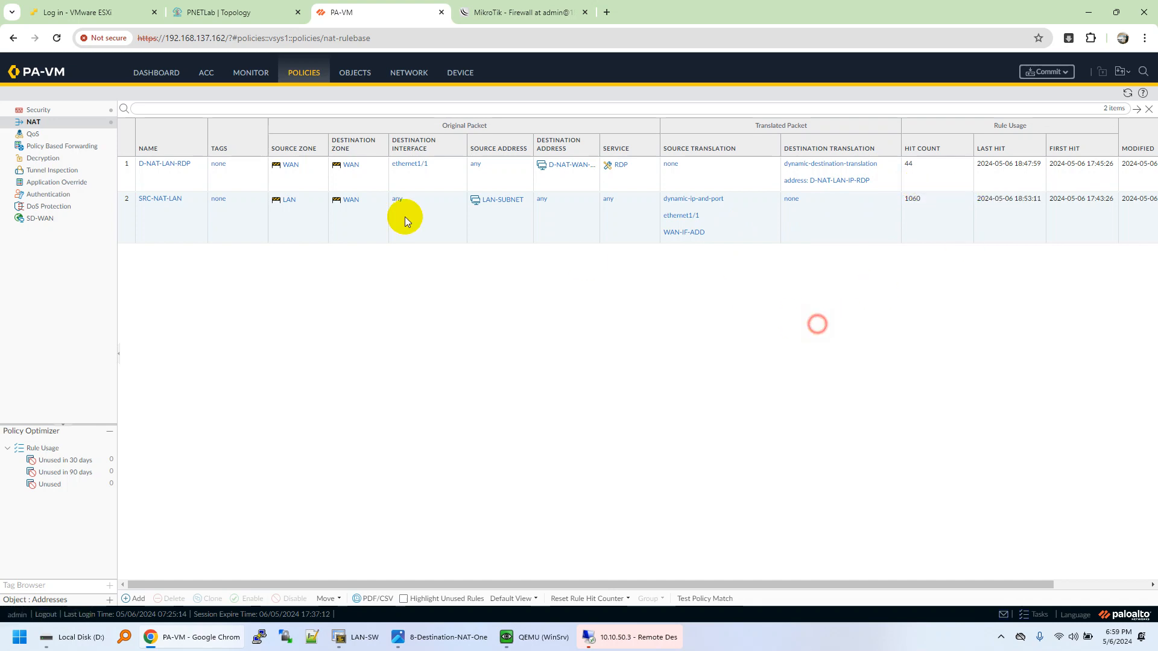
# Add a NAT rule named D-NAT-LAN-SSH with WAN as both source zone and destination zone
pyautogui.click(137, 599)
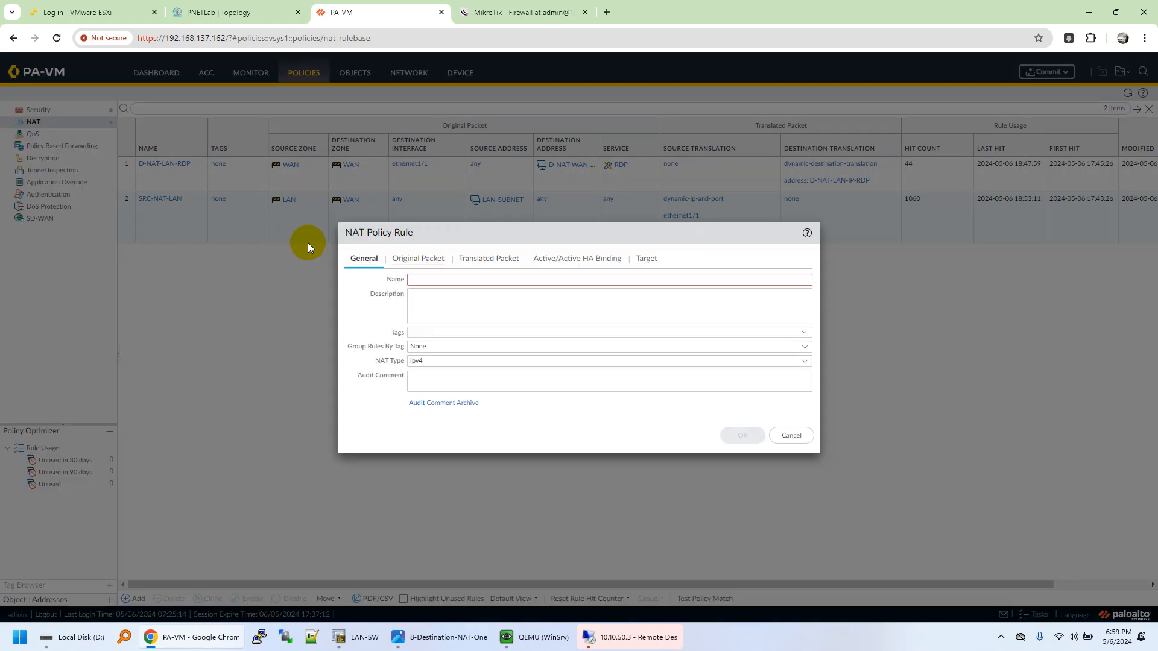
pyautogui.click(434, 279)
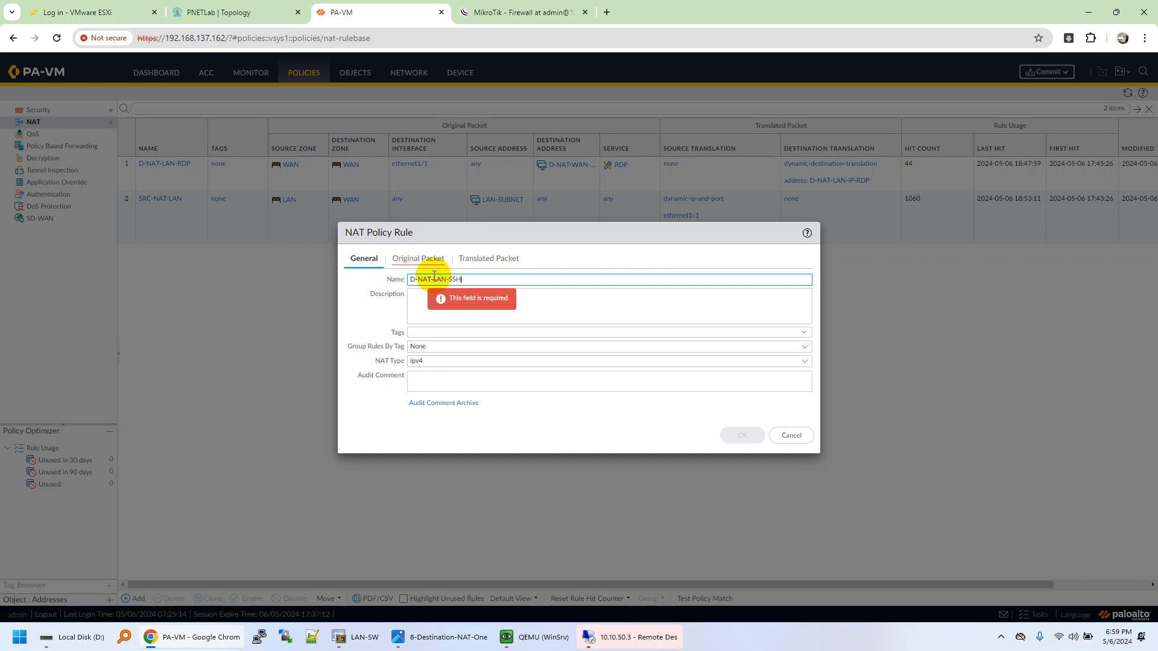
pyautogui.click(418, 259)
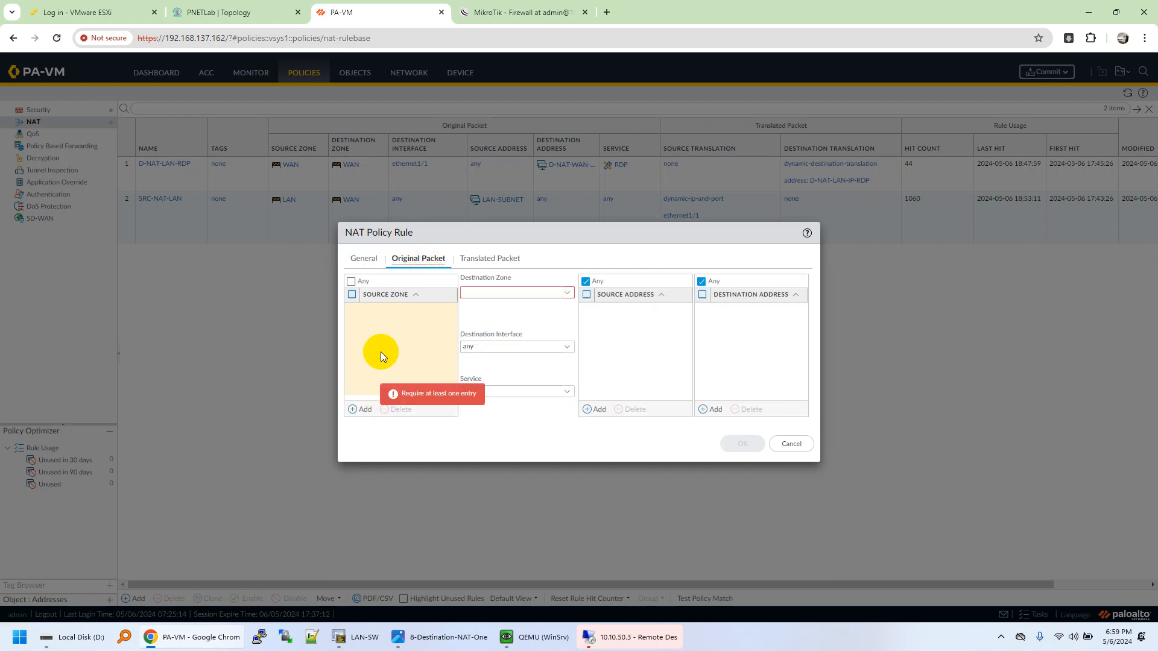
pyautogui.click(361, 409)
pyautogui.click(383, 311)
pyautogui.click(376, 352)
pyautogui.click(570, 295)
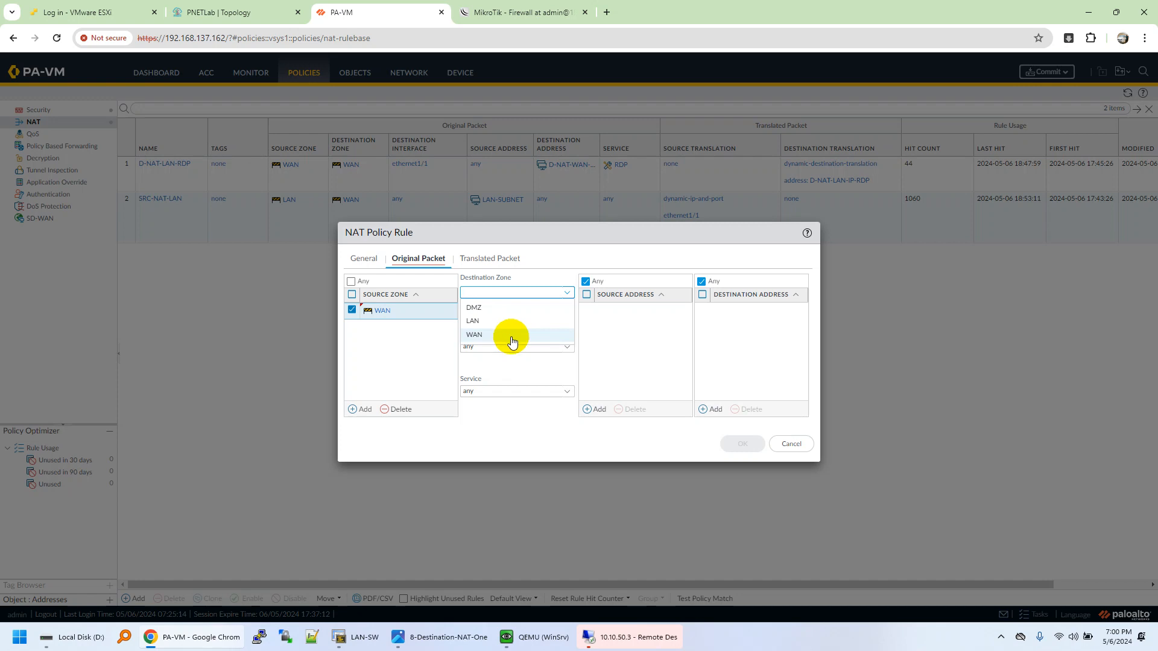
pyautogui.click(511, 334)
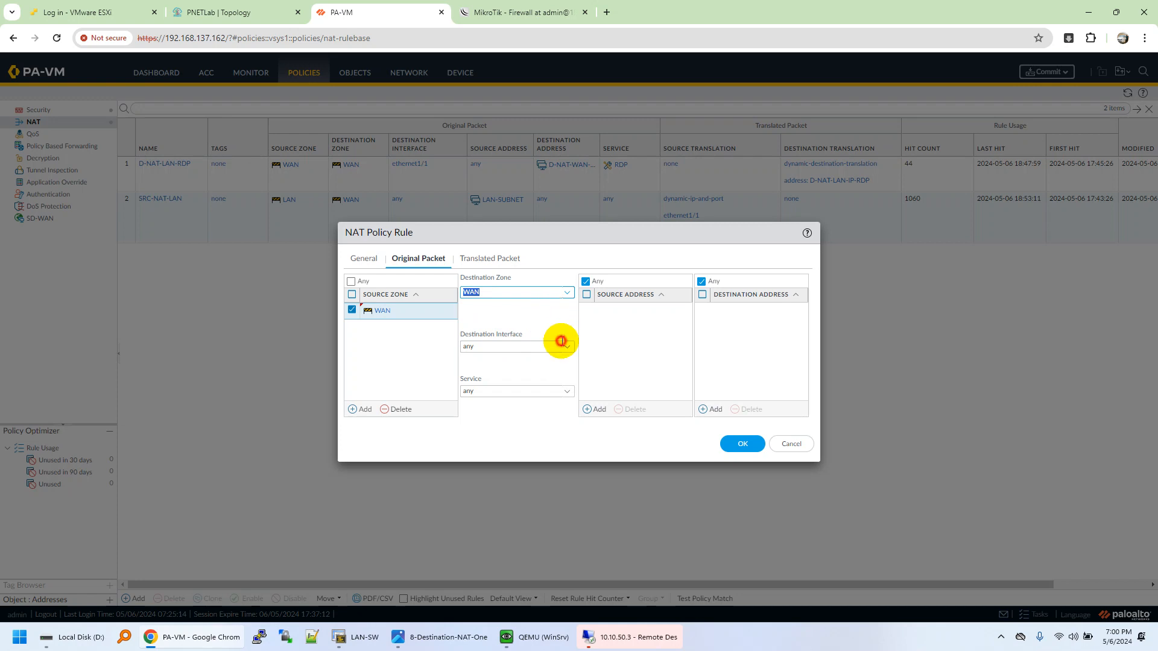
# Set the D-NAT-LAN-SSH rule's destination interface to ethernet1/1 and its service to SSH
pyautogui.click(564, 350)
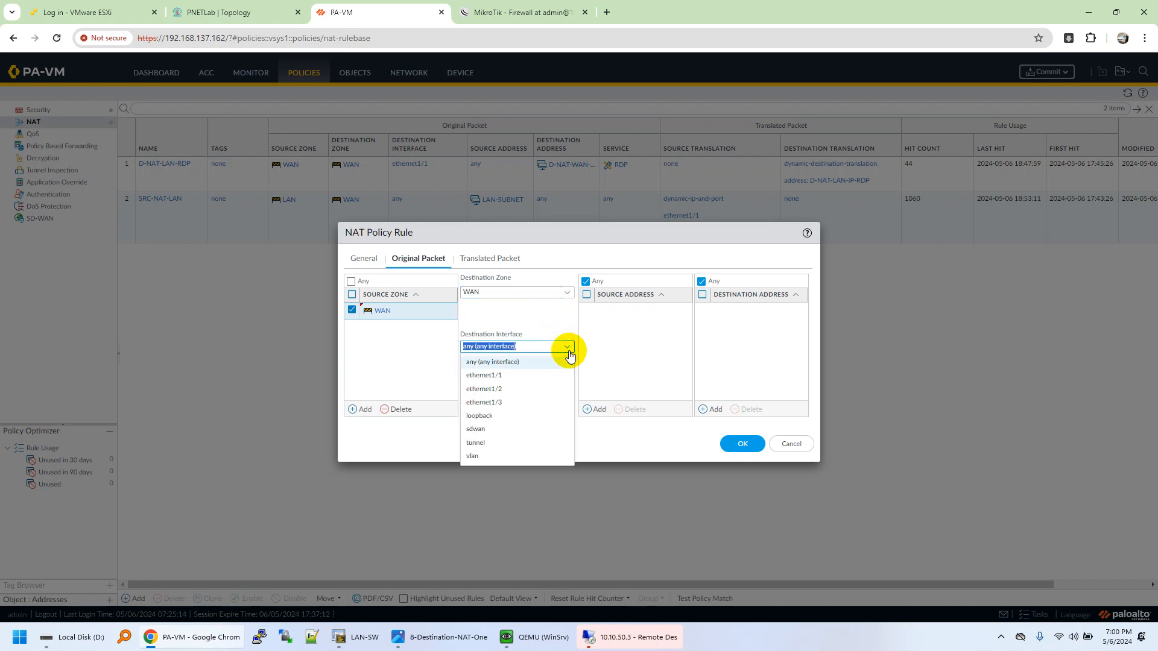
pyautogui.click(518, 378)
pyautogui.click(564, 392)
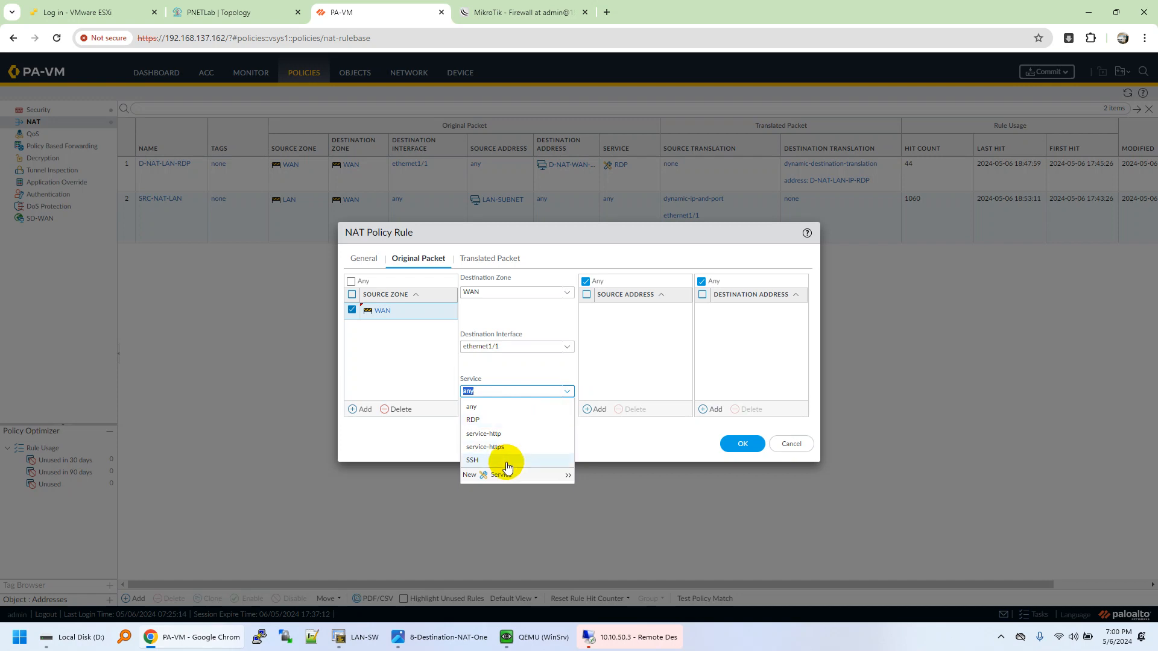
pyautogui.click(505, 461)
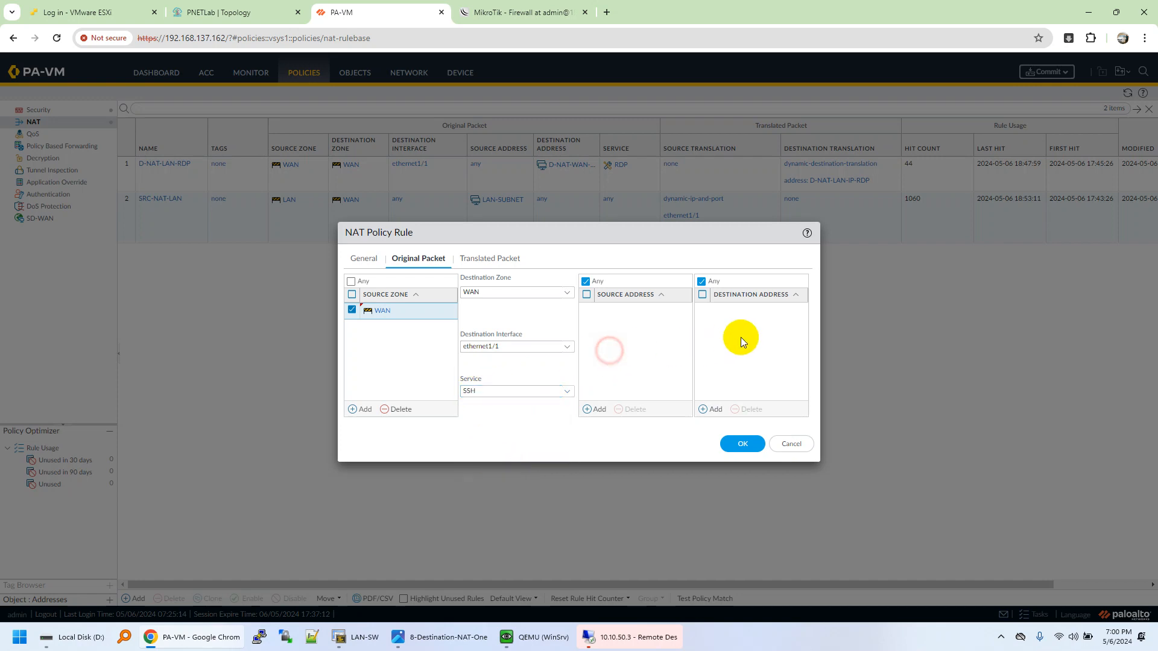
# Set the D-NAT-LAN-SSH rule's destination address to D-NAT-WAN-ADD and its destination translation type to Dynamic IP (with session distribution)
pyautogui.click(715, 408)
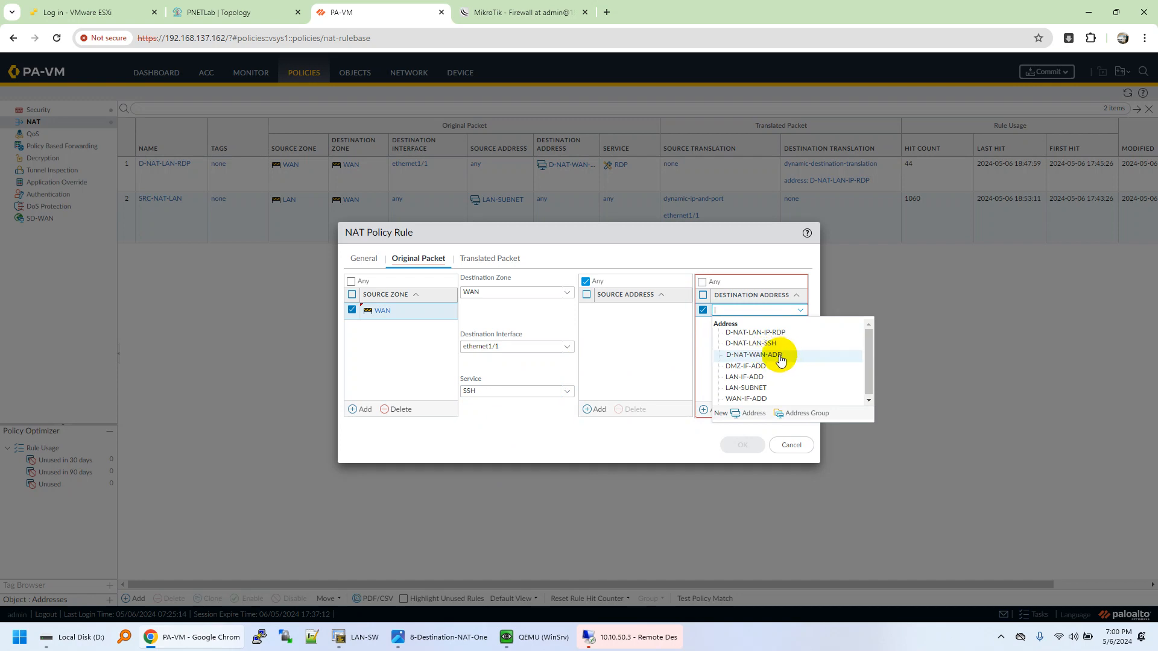
pyautogui.click(786, 357)
pyautogui.click(493, 262)
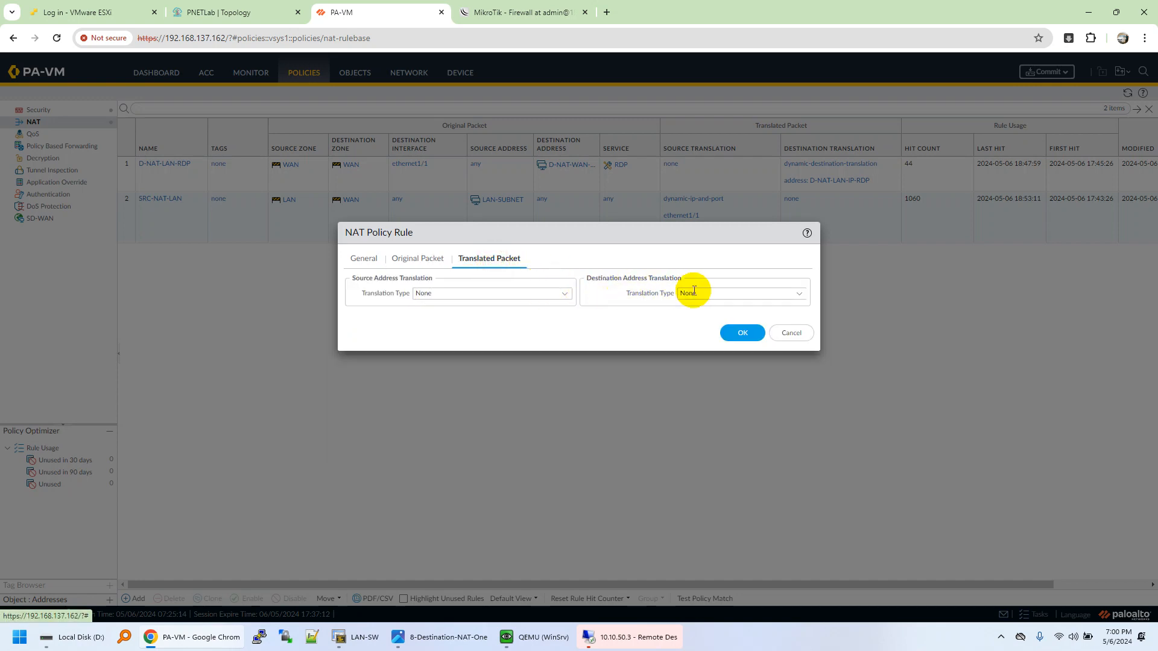
pyautogui.click(795, 302)
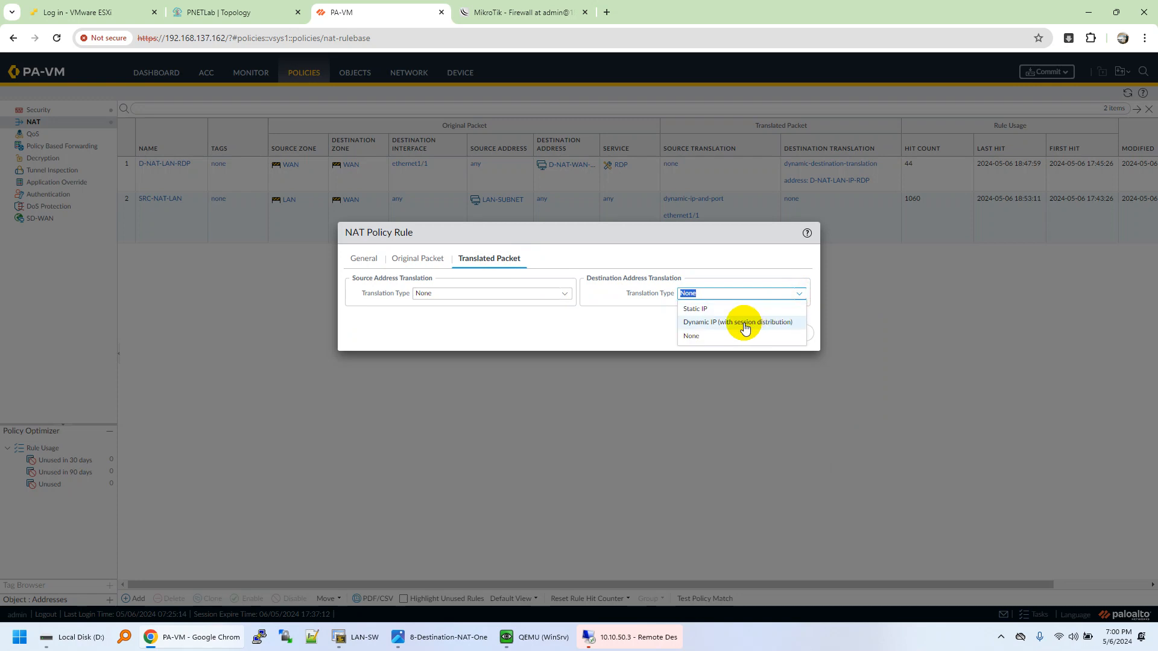
pyautogui.click(739, 321)
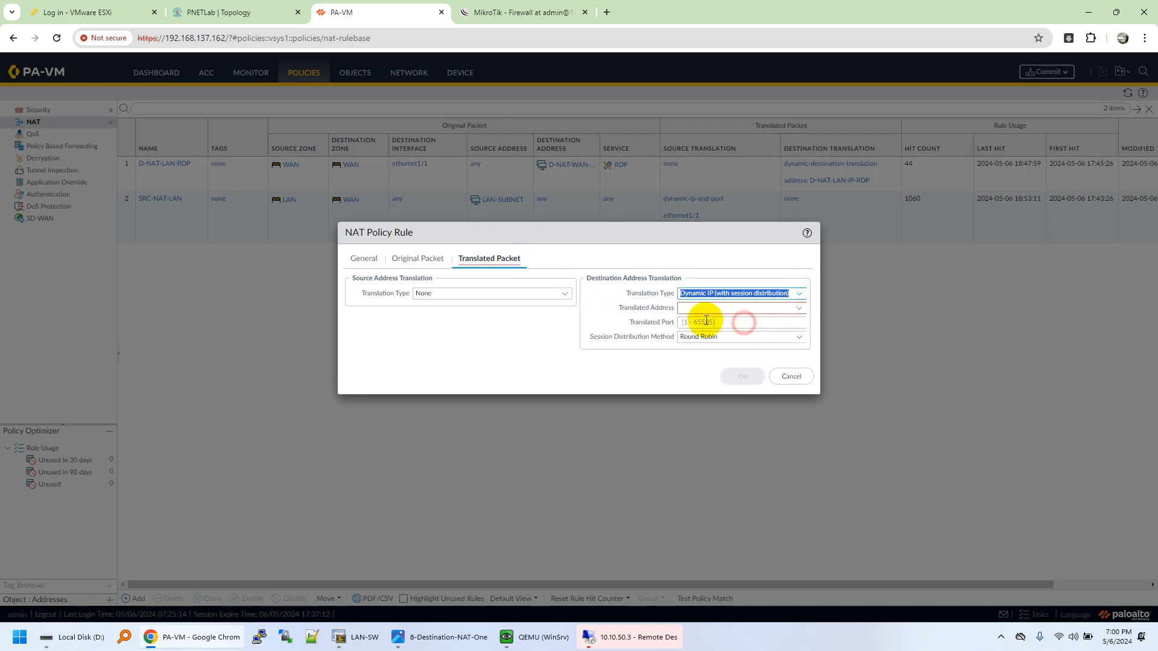
# Set the rule's translated address to D-NAT-LAN-SSH and translated port to 22, and save the rule
pyautogui.click(799, 309)
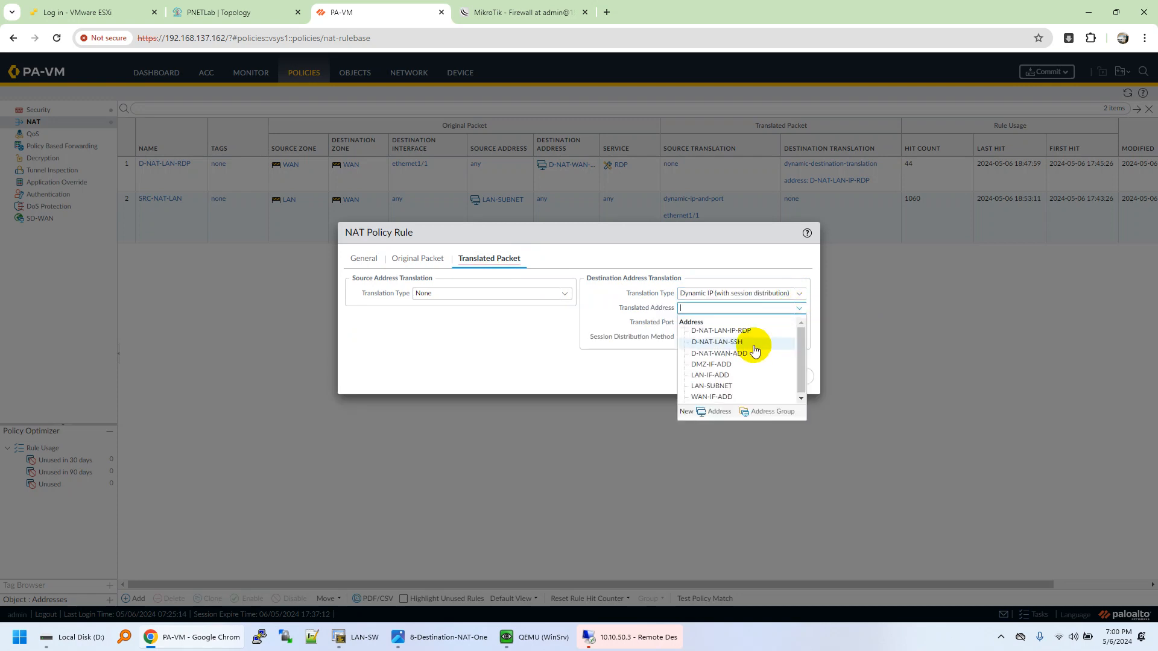
pyautogui.click(723, 342)
pyautogui.click(707, 323)
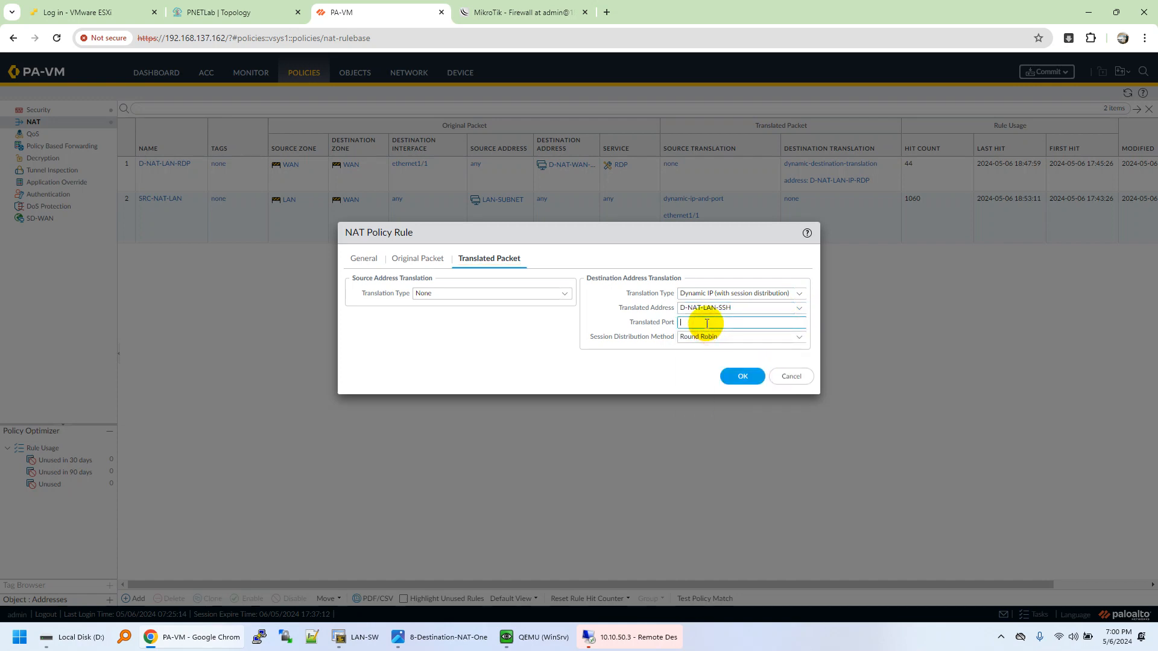
pyautogui.click(730, 377)
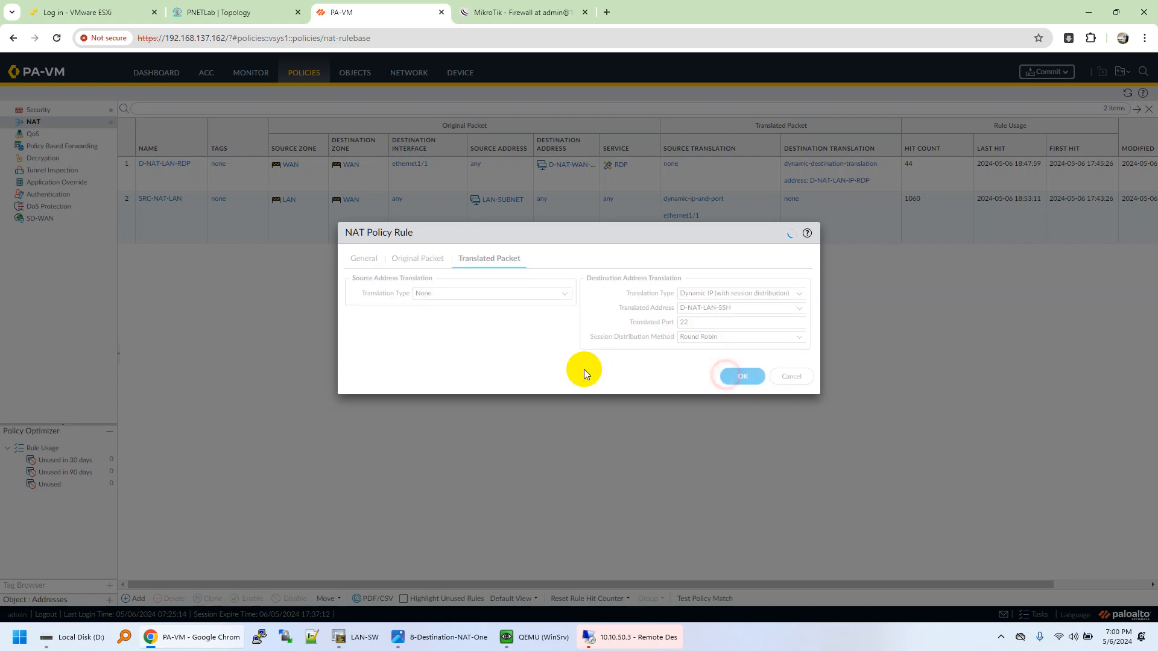
# Move the D-NAT-LAN-SSH NAT rule above SRC-NAT-LAN, directly below D-NAT-LAN-RDP
pyautogui.click(180, 263)
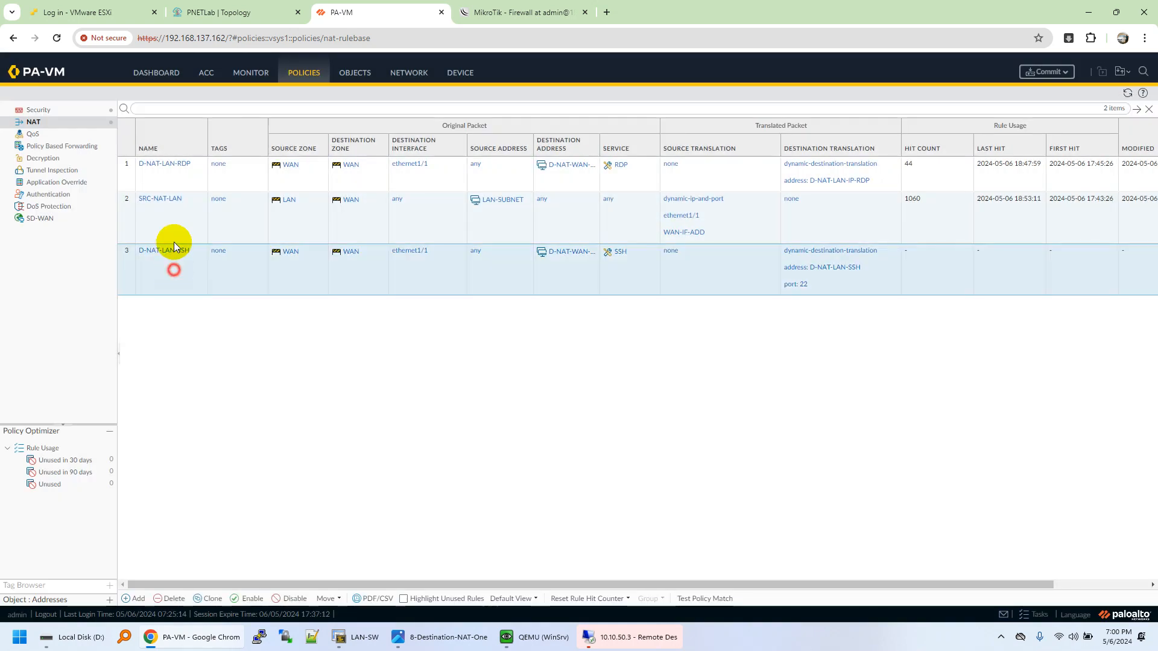
pyautogui.click(169, 191)
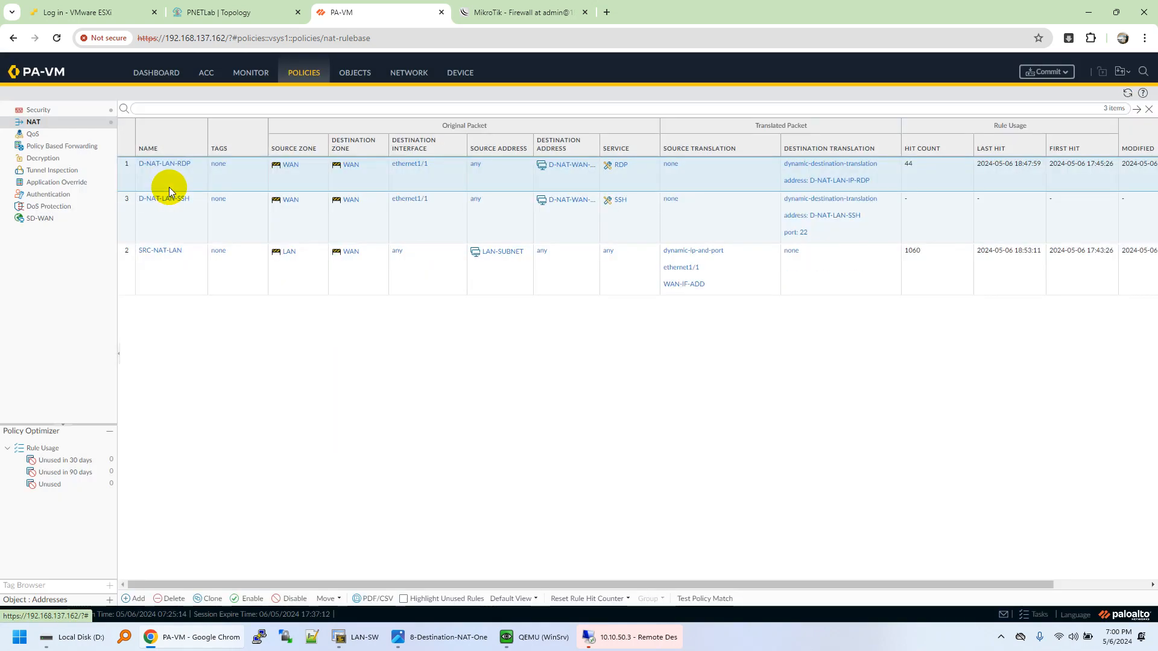
# Rename the security policy rule Allow-D-NAT-WAN-LAN as Allow-D-NAT-LAN-RDP
pyautogui.click(74, 112)
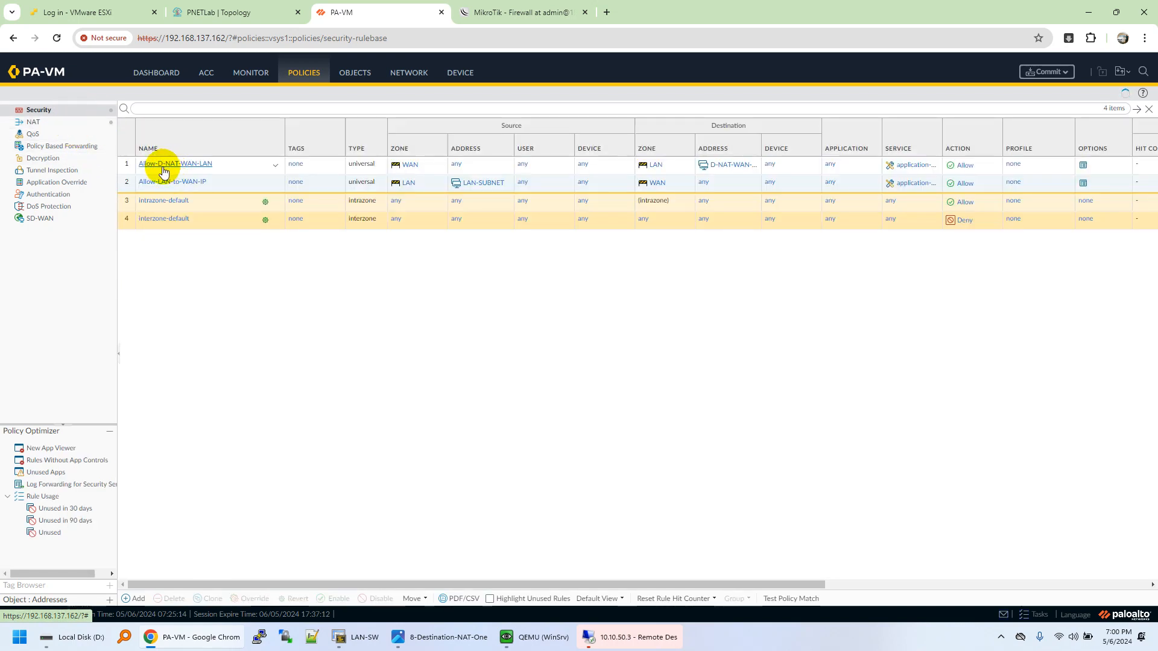
pyautogui.click(162, 166)
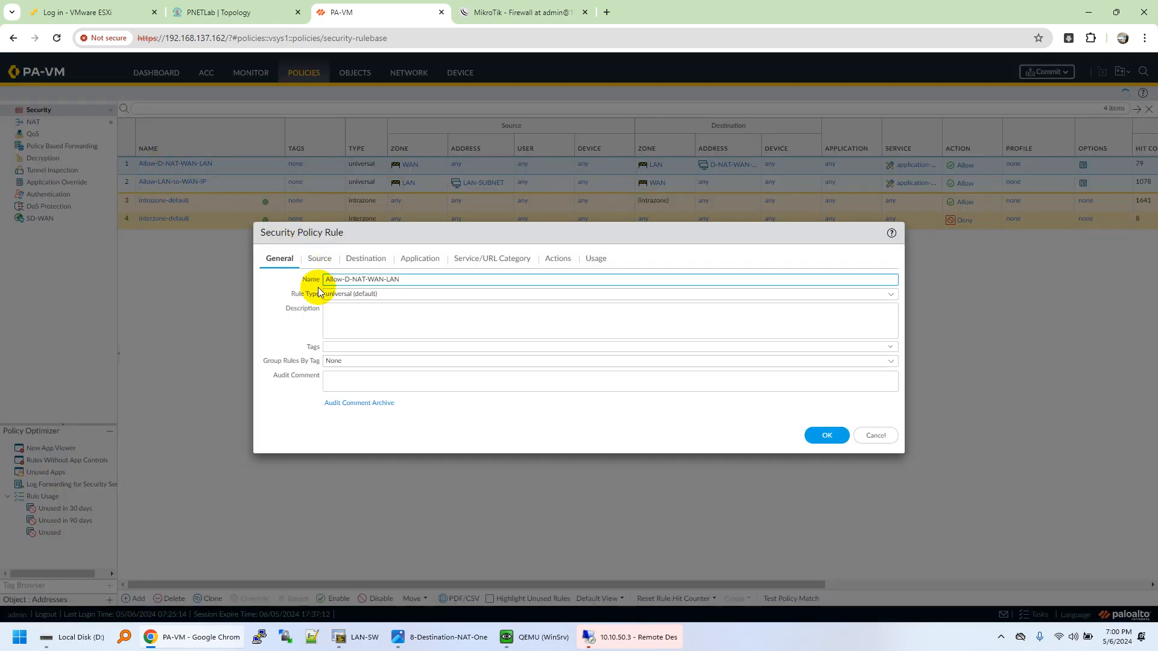
pyautogui.doubleClick(392, 280)
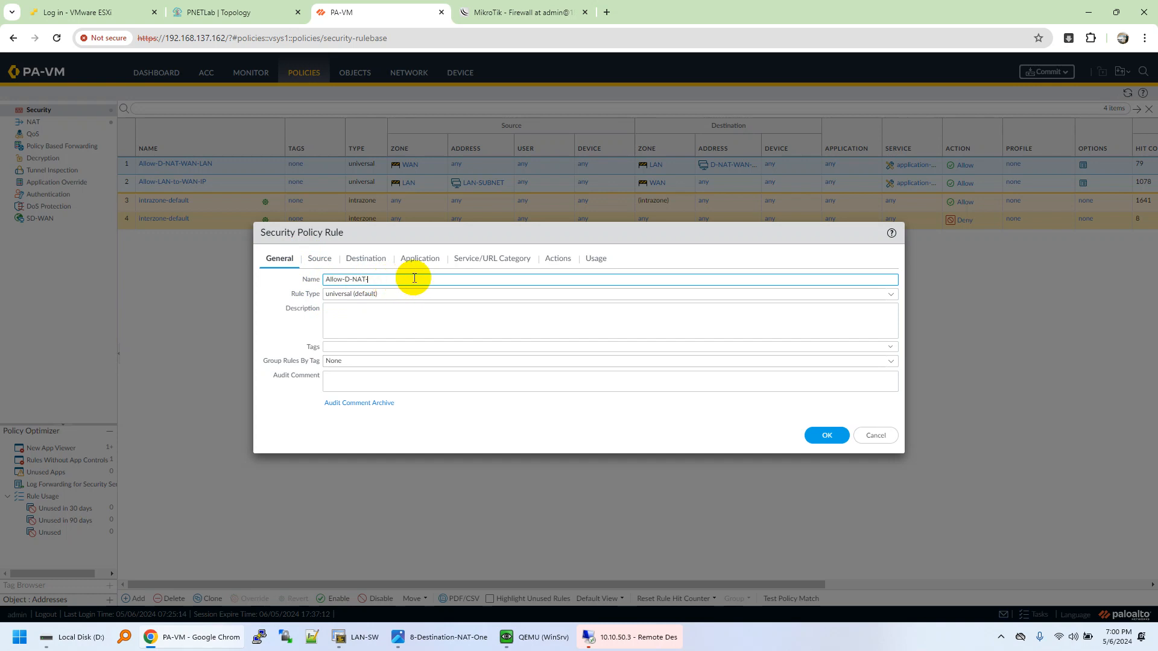
pyautogui.press('BackSpace')
# Review the rule's source and destination, restrict its application to ms-rdp, and save the rule
pyautogui.click(319, 258)
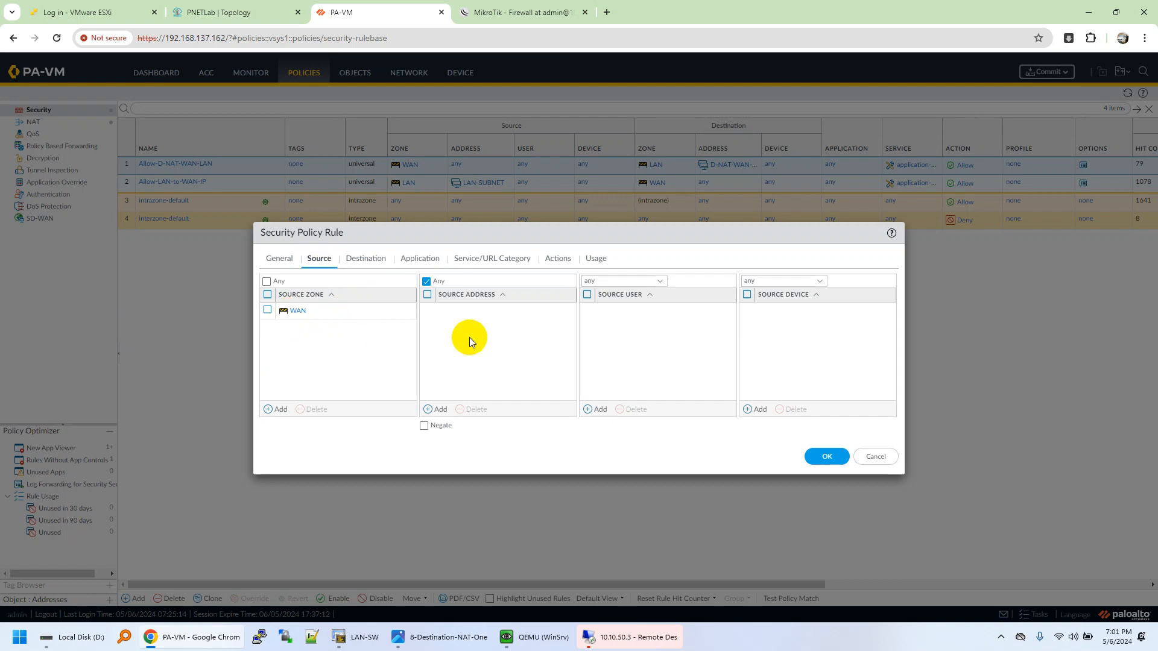
pyautogui.click(374, 260)
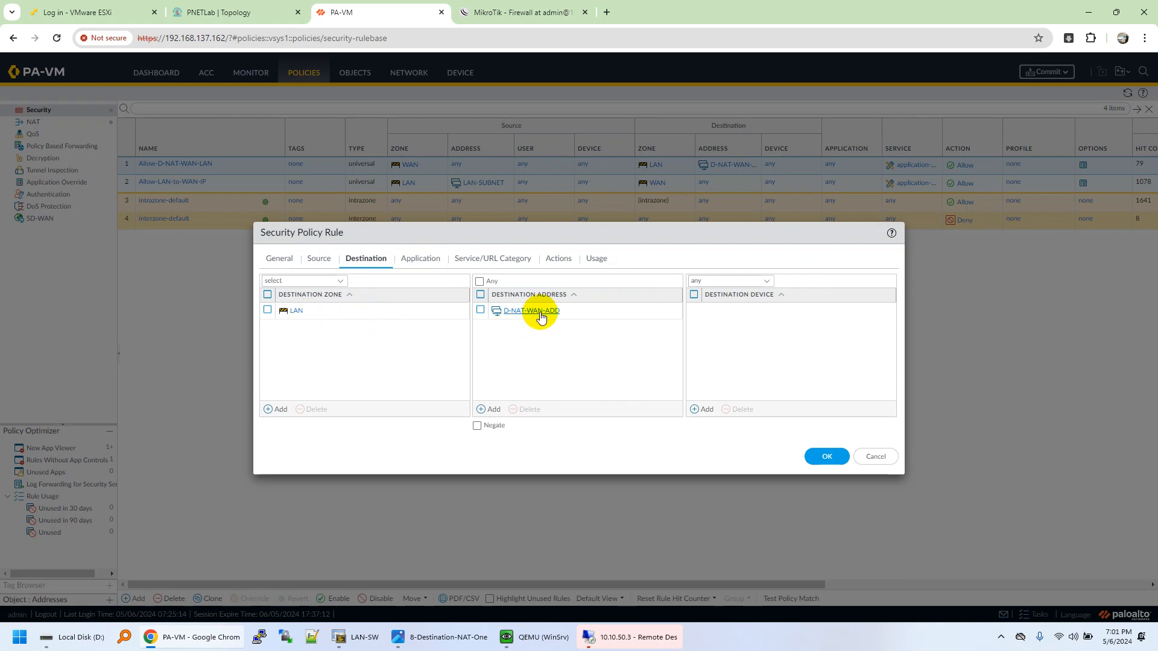
pyautogui.click(420, 258)
pyautogui.click(283, 409)
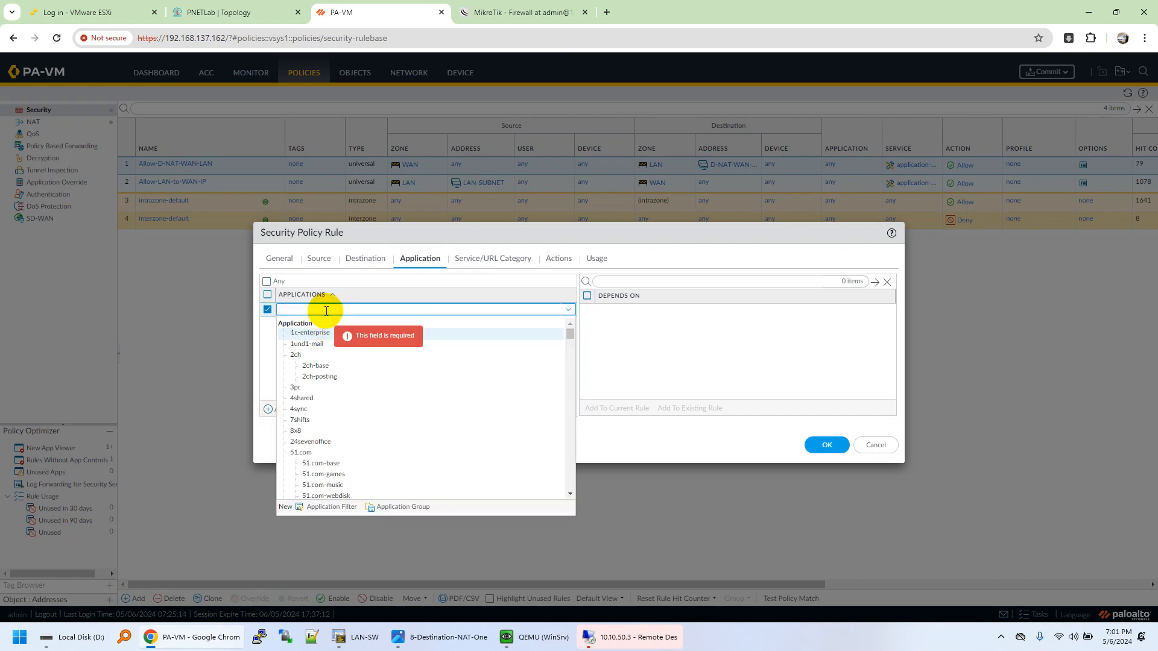
pyautogui.write('RDP')
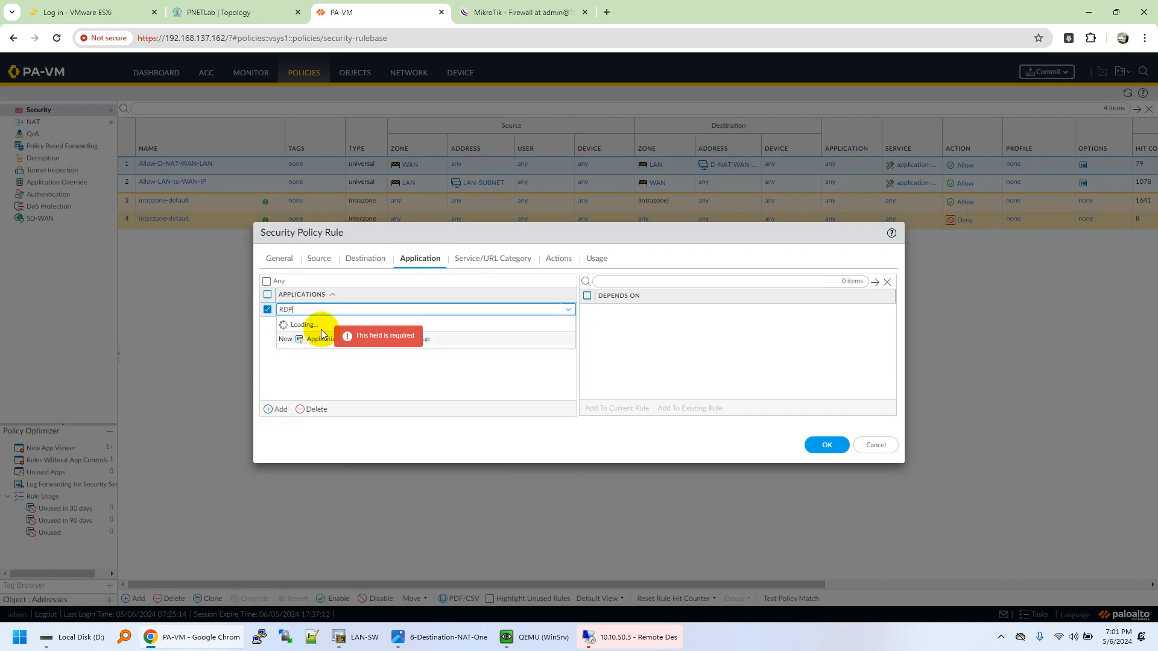
pyautogui.click(318, 356)
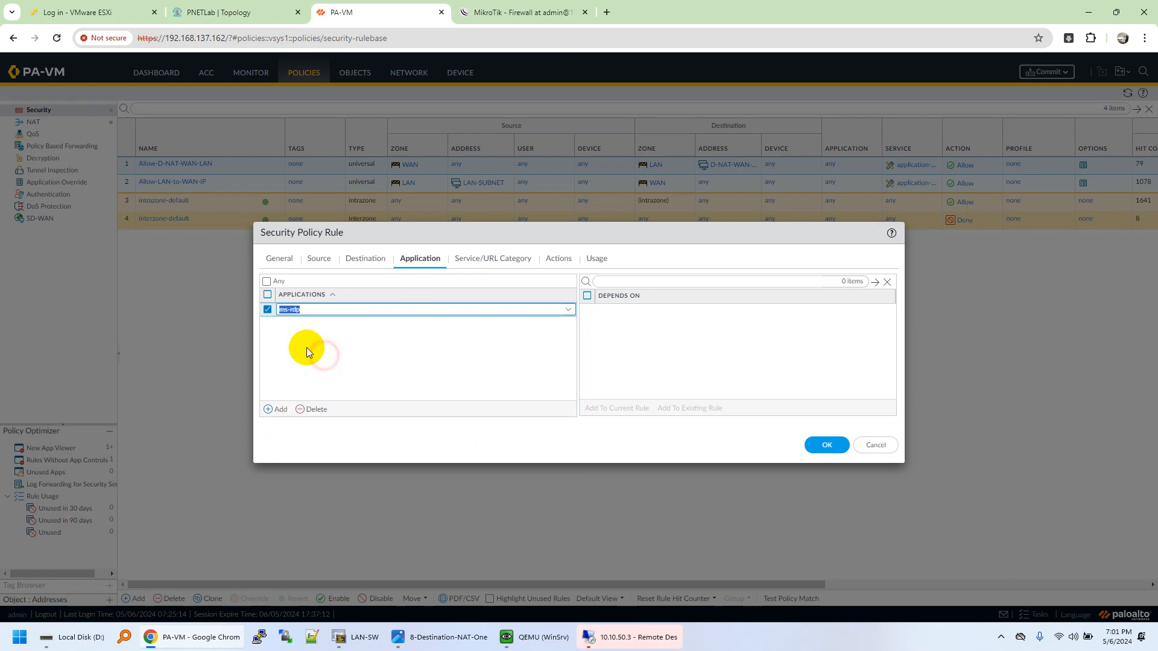
pyautogui.click(501, 258)
pyautogui.click(558, 258)
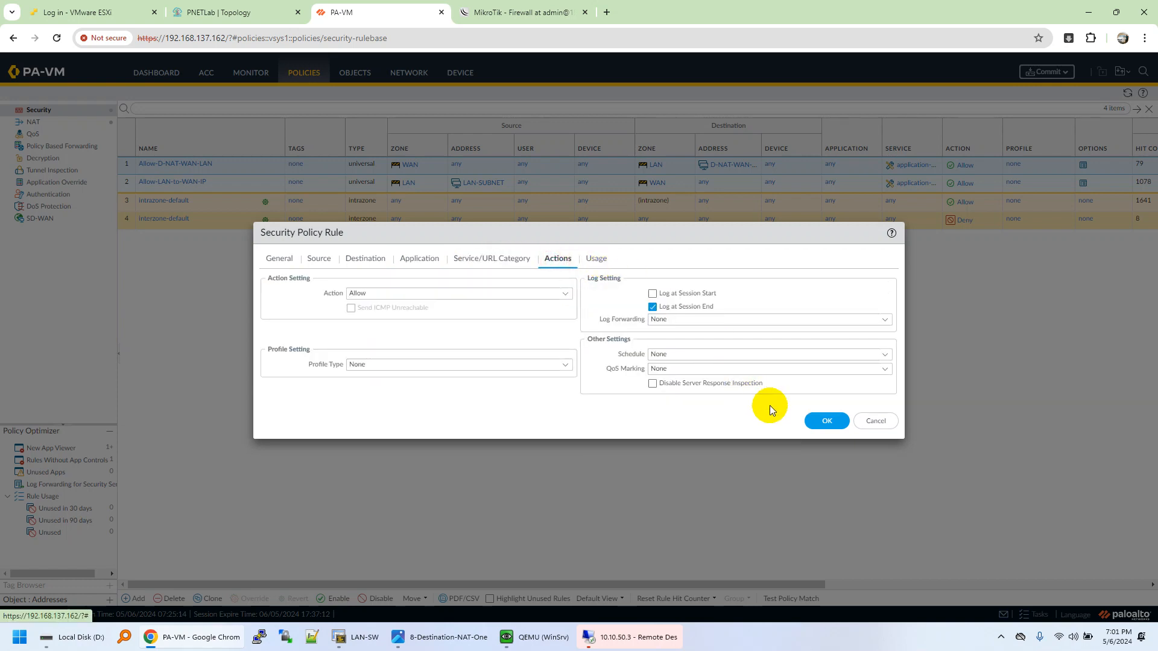
pyautogui.click(824, 420)
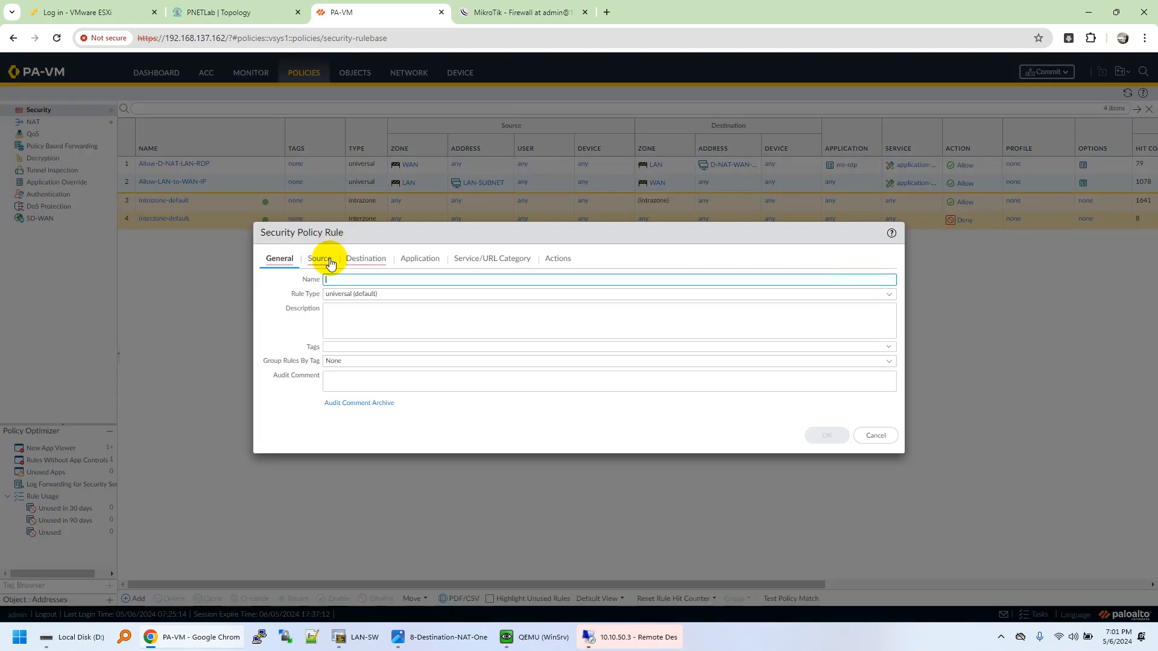
# Add a security policy rule named Allow-D-NAT-LAN-SSH with WAN as its source zone
pyautogui.click(348, 279)
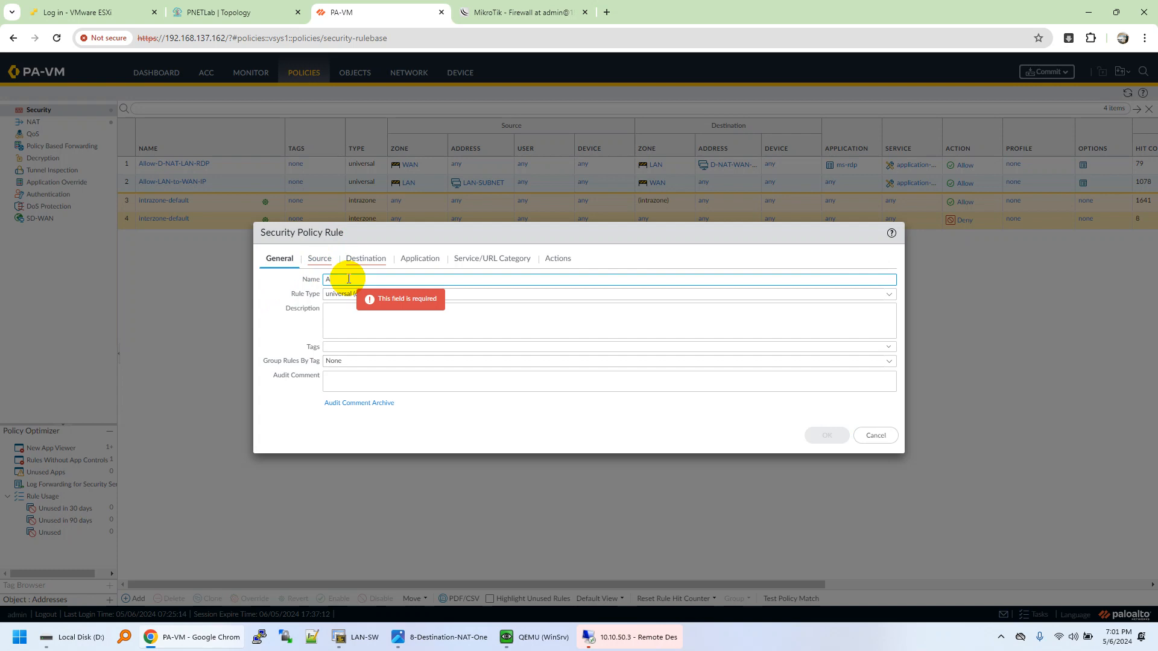
pyautogui.write('Allow-')
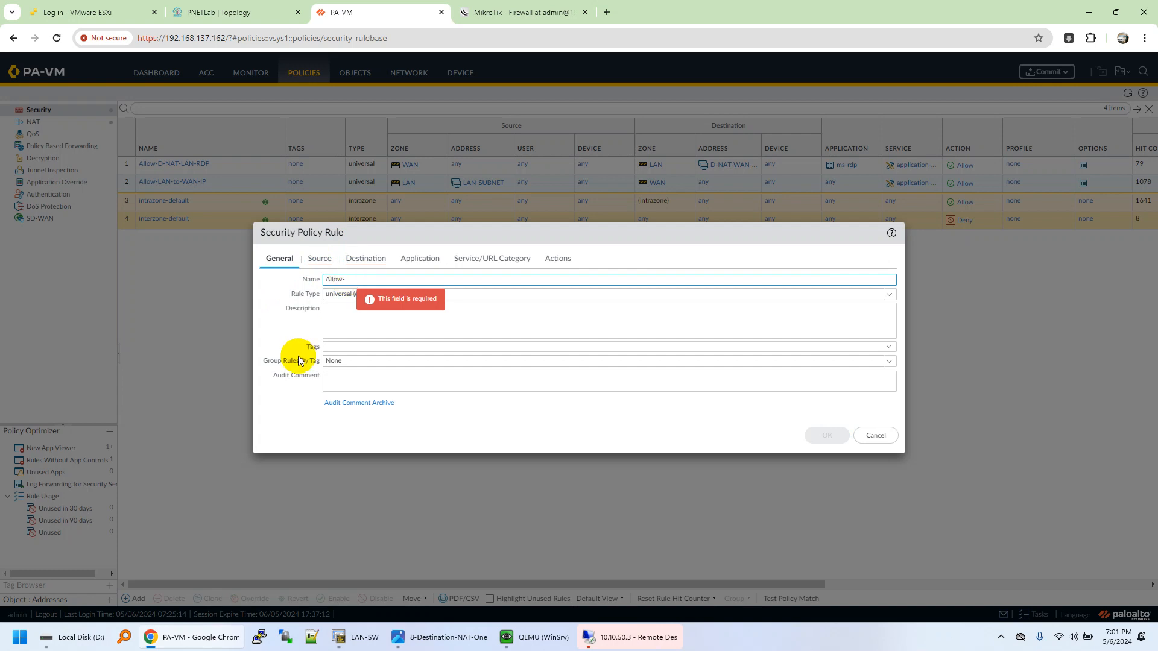
pyautogui.write('D-NAT-LAN-SSH')
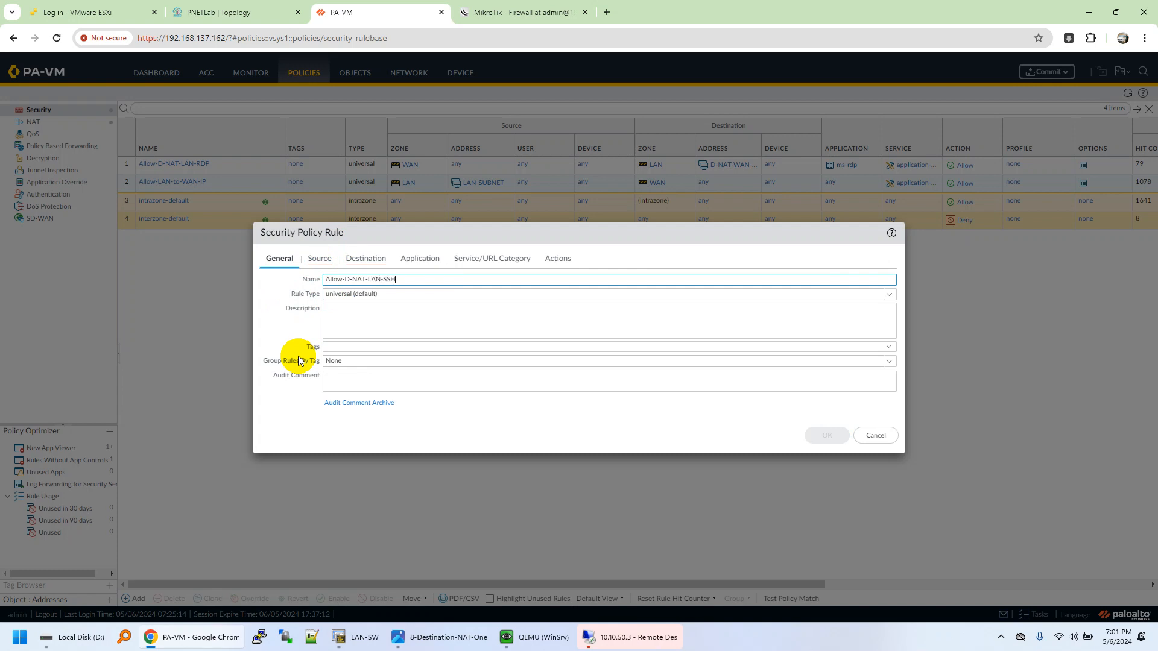
pyautogui.click(317, 259)
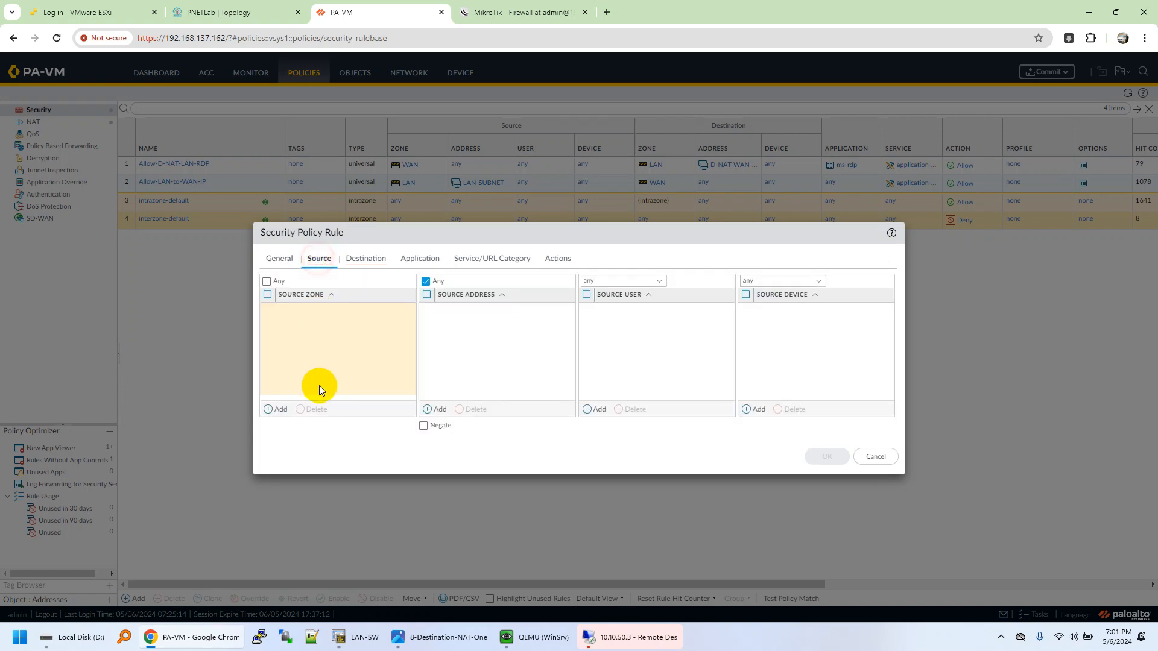
pyautogui.click(283, 410)
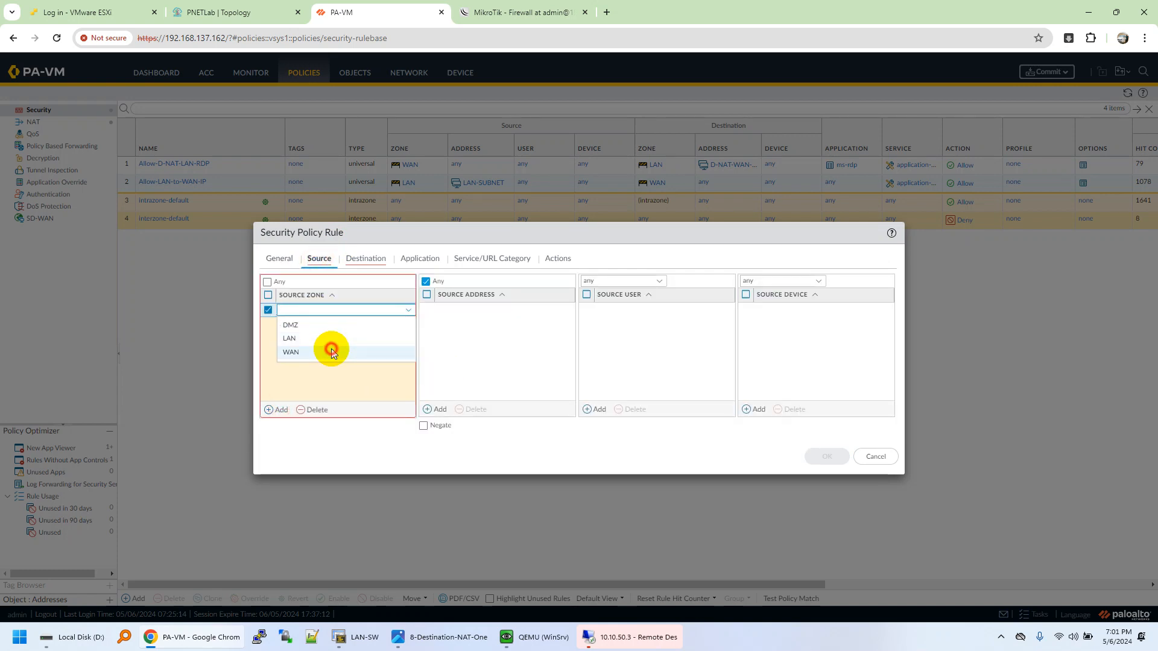
pyautogui.click(331, 349)
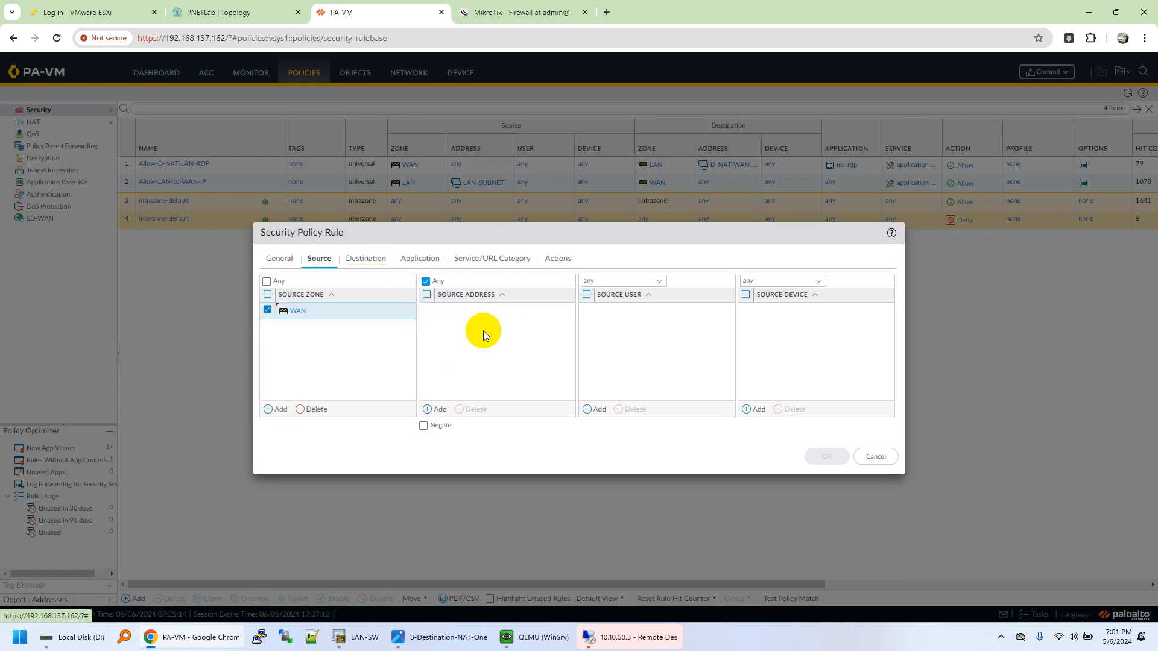
# Set the Allow-D-NAT-LAN-SSH rule's destination zone to LAN and its destination address to D-NAT-WAN-ADD
pyautogui.click(354, 263)
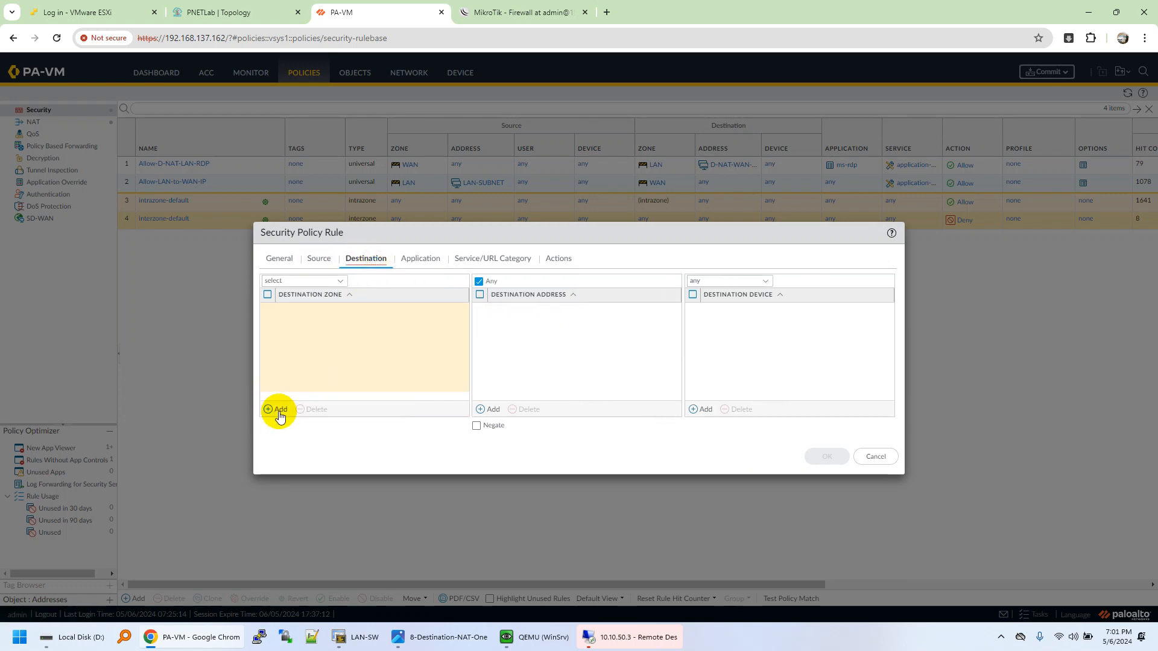
pyautogui.click(279, 411)
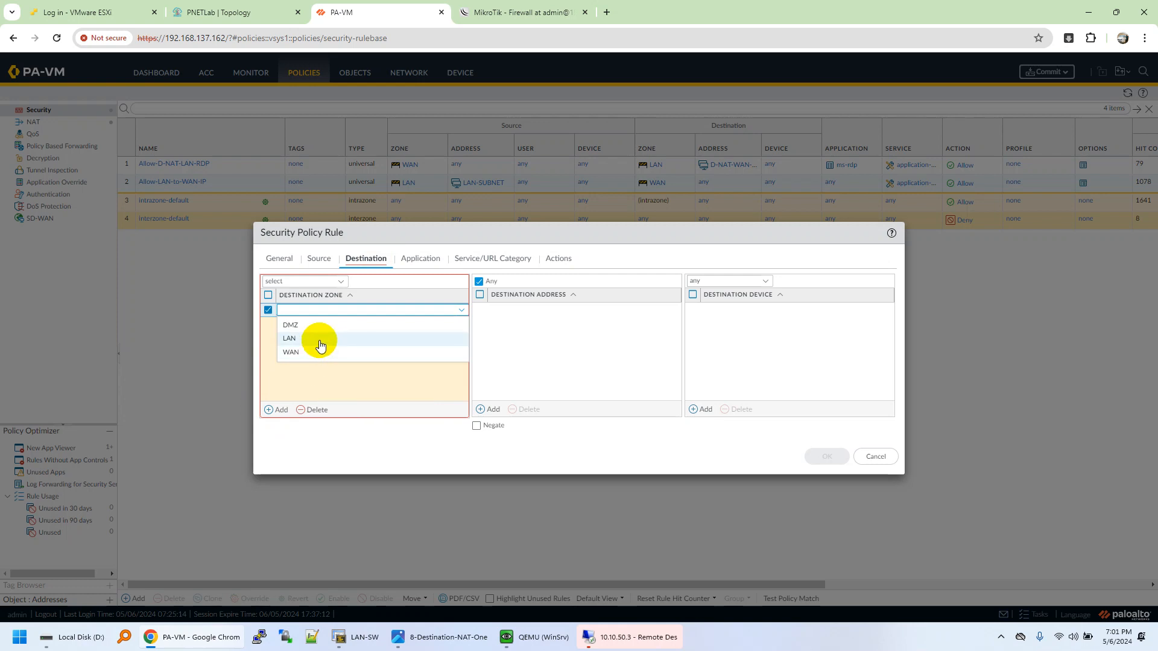
pyautogui.click(320, 345)
pyautogui.click(504, 325)
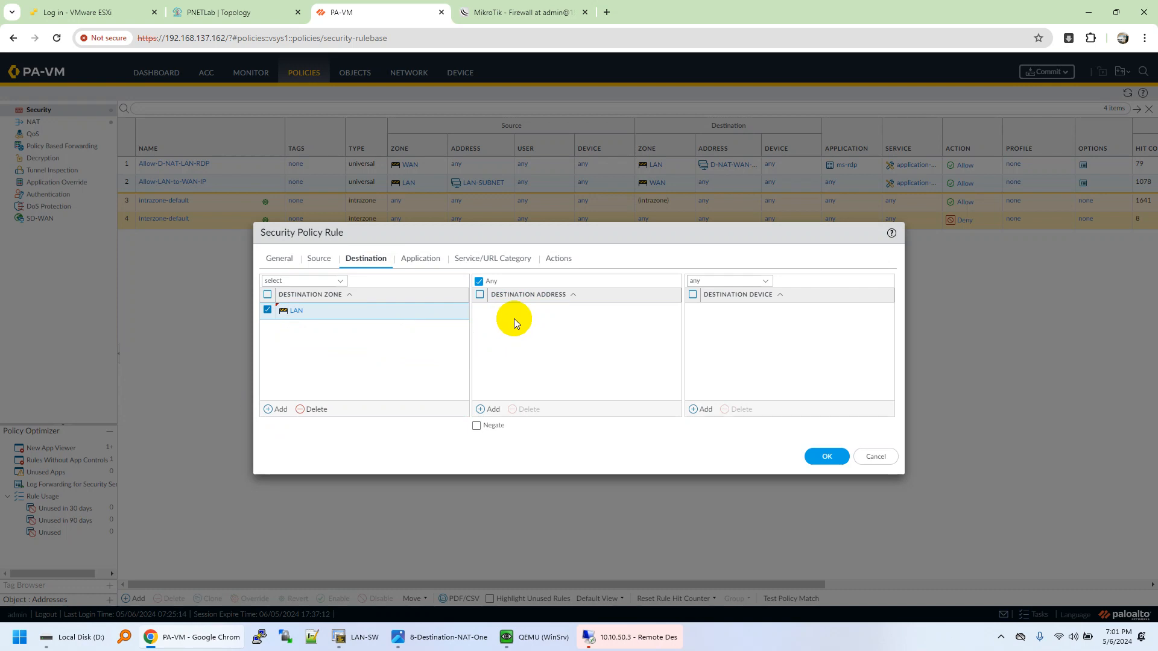
pyautogui.click(492, 410)
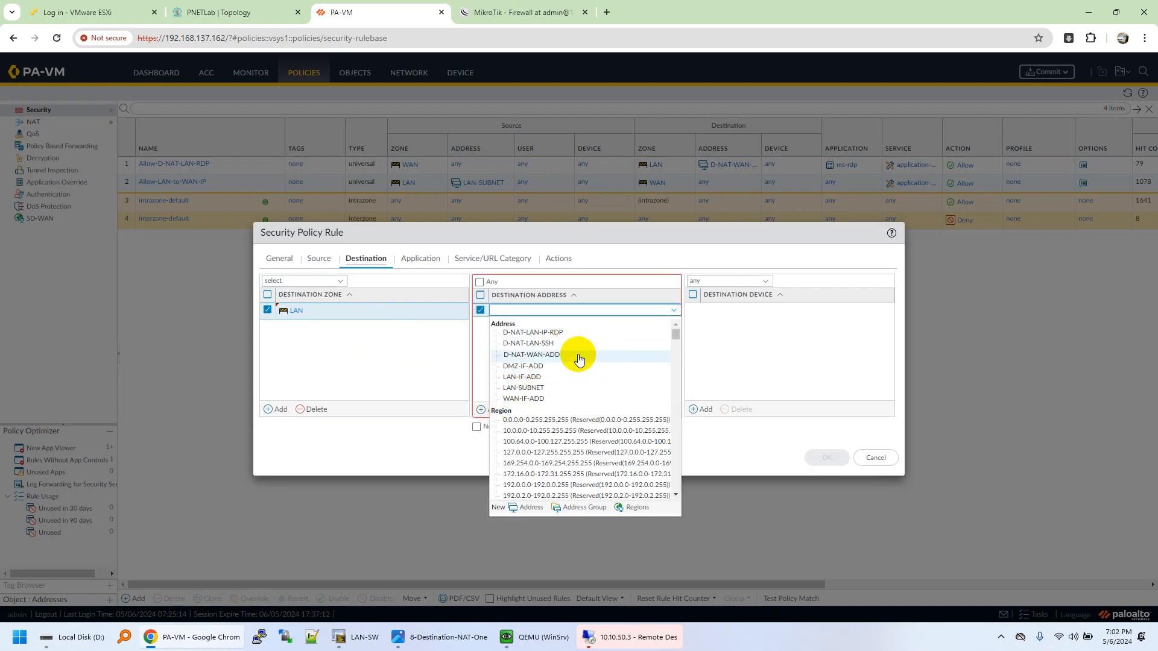
pyautogui.click(576, 355)
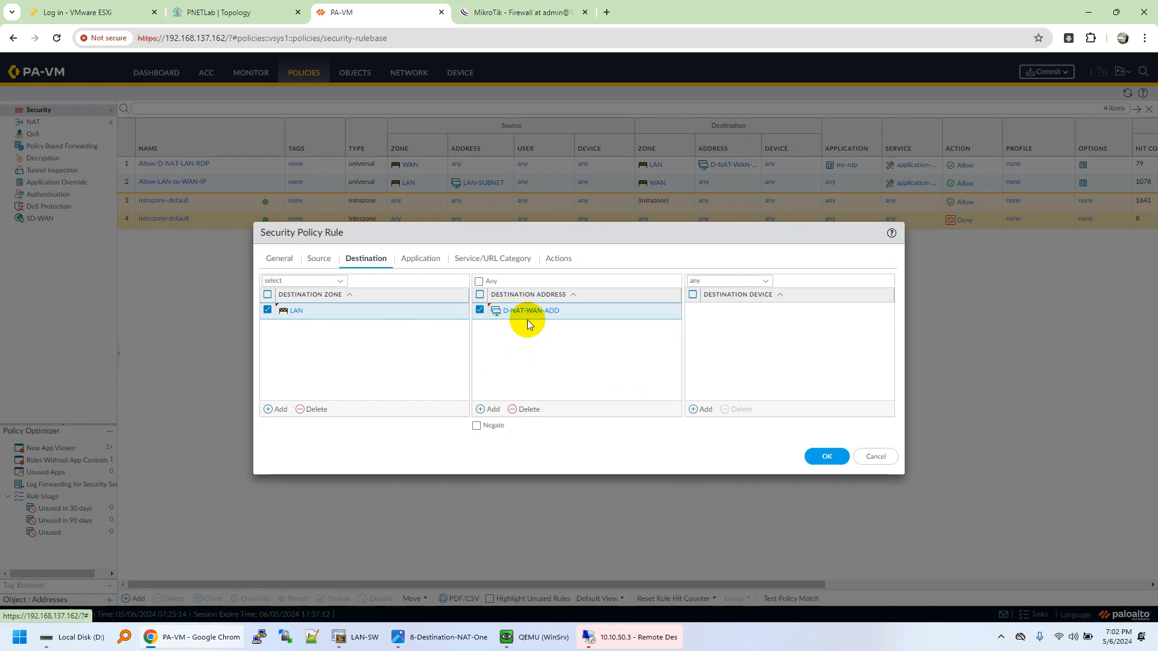
# Add ssh as the Allow-D-NAT-LAN-SSH rule's application, keep the Allow action, and save the rule
pyautogui.click(416, 259)
pyautogui.click(276, 408)
pyautogui.click(331, 308)
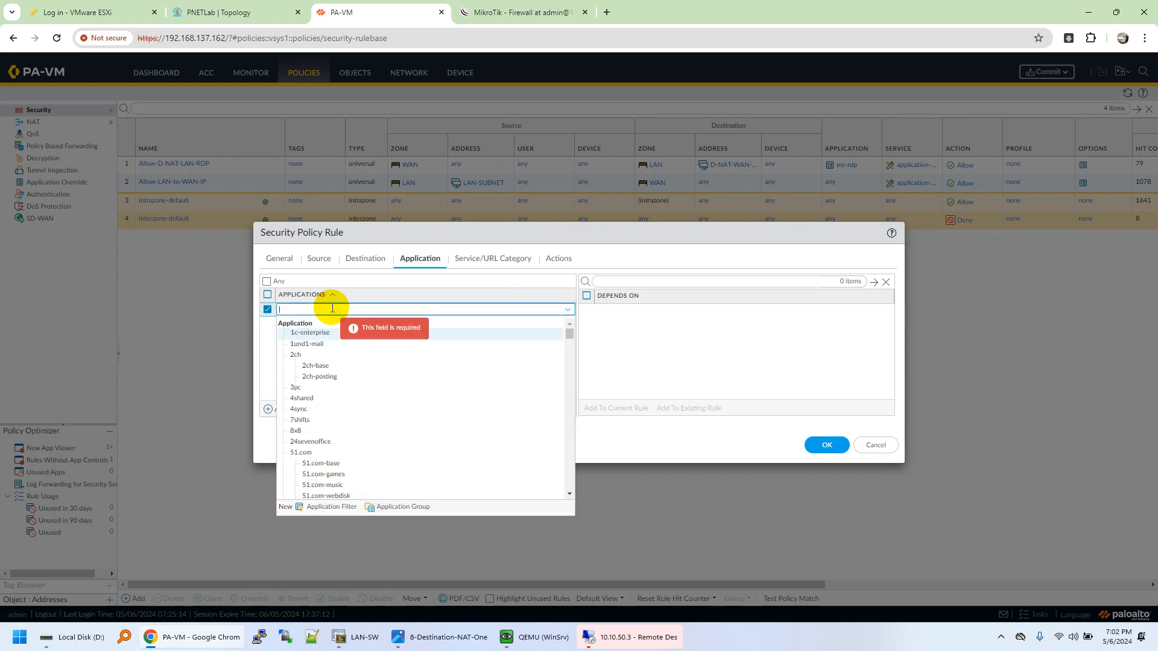
pyautogui.write('ssh')
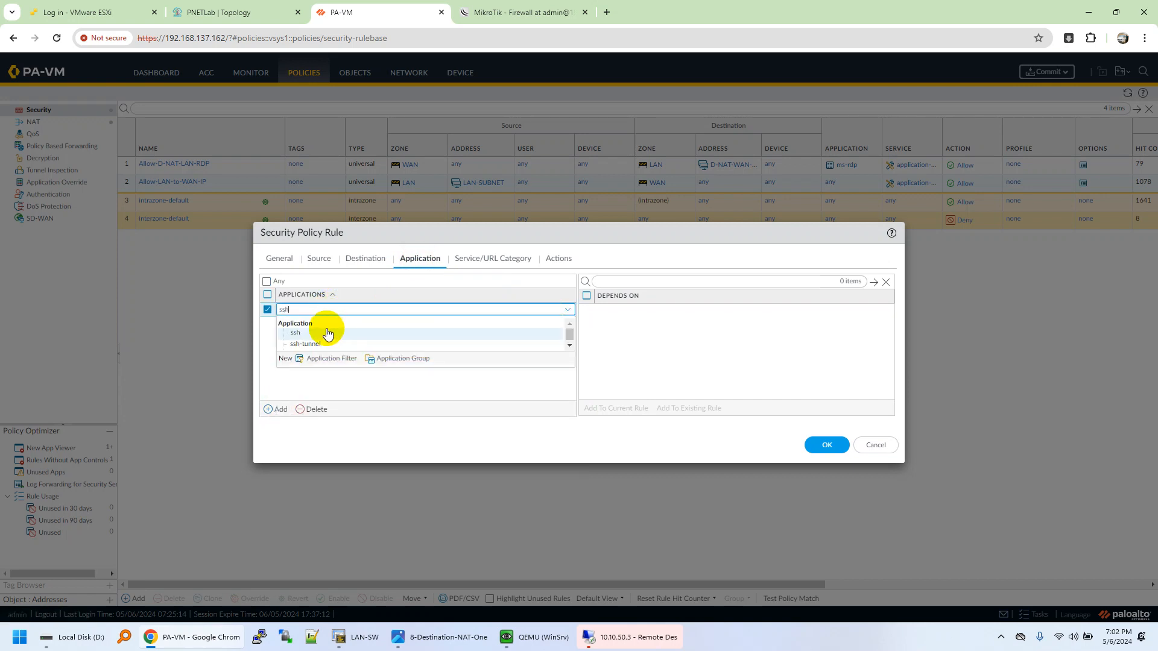
pyautogui.click(321, 332)
pyautogui.click(528, 258)
pyautogui.click(559, 259)
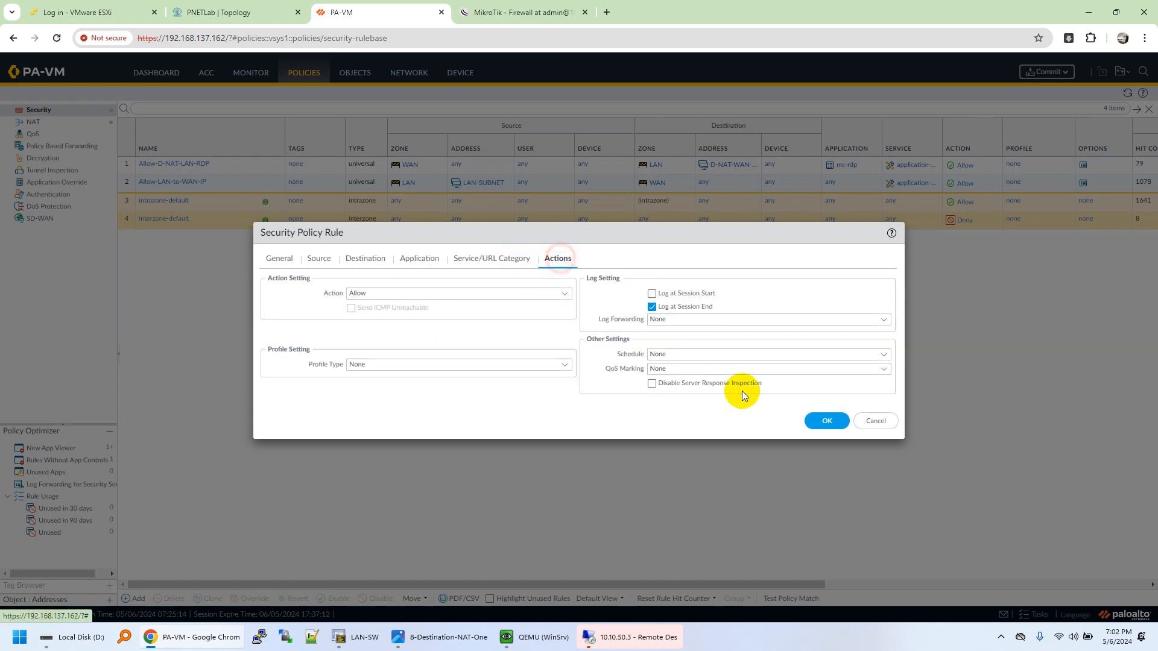
pyautogui.click(826, 420)
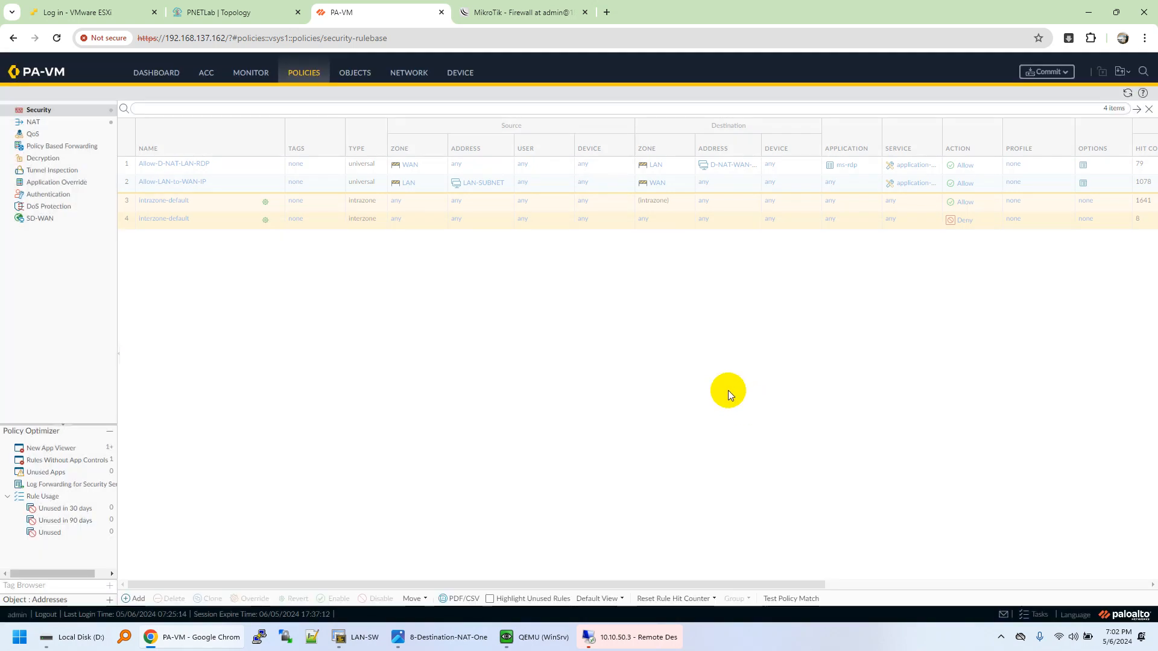
# Move the Allow-D-NAT-LAN-SSH rule directly above Allow-LAN-to-WAN-IP and commit all changes to the firewall
pyautogui.click(127, 201)
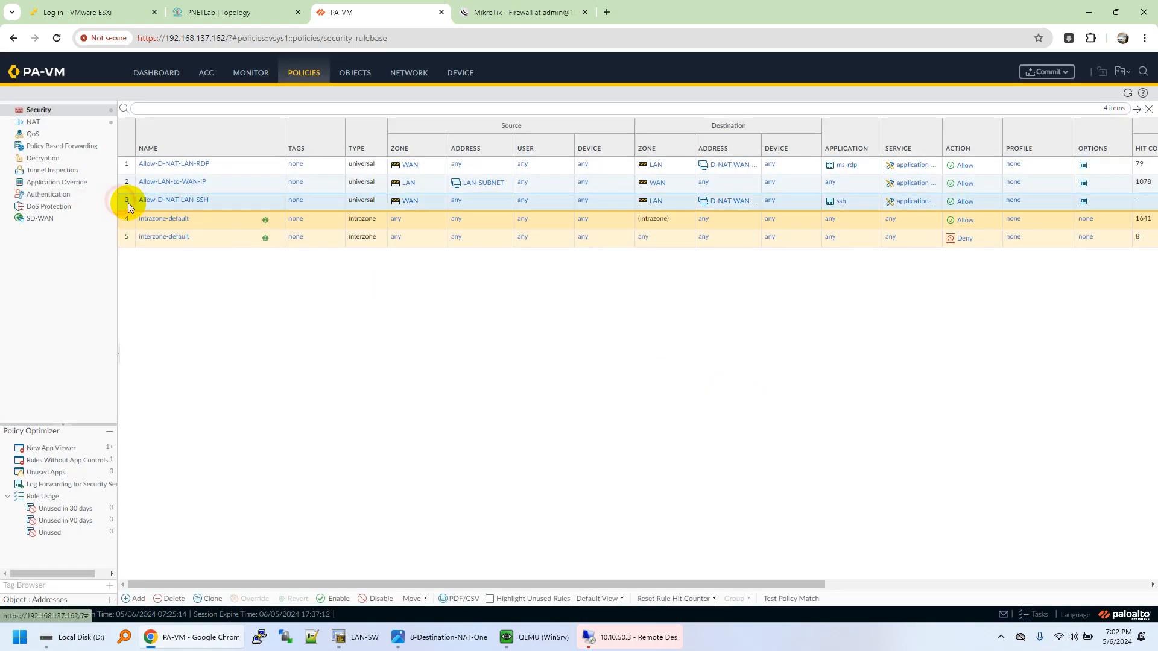
pyautogui.moveTo(128, 180); pyautogui.dragTo(127, 181)
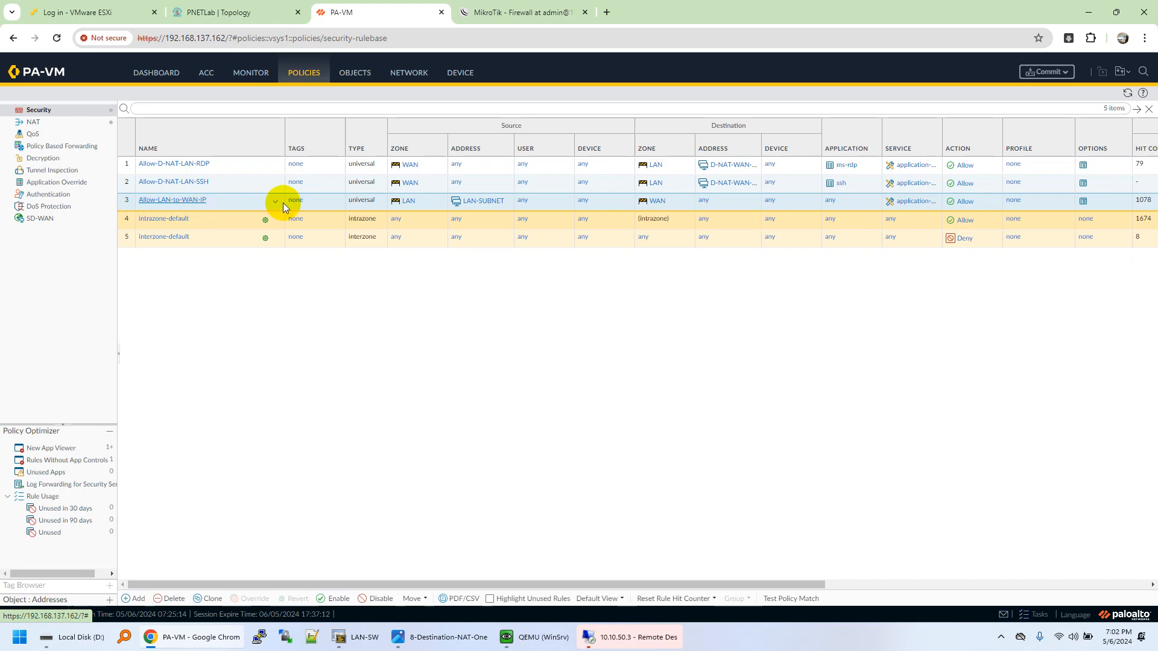
pyautogui.click(1041, 72)
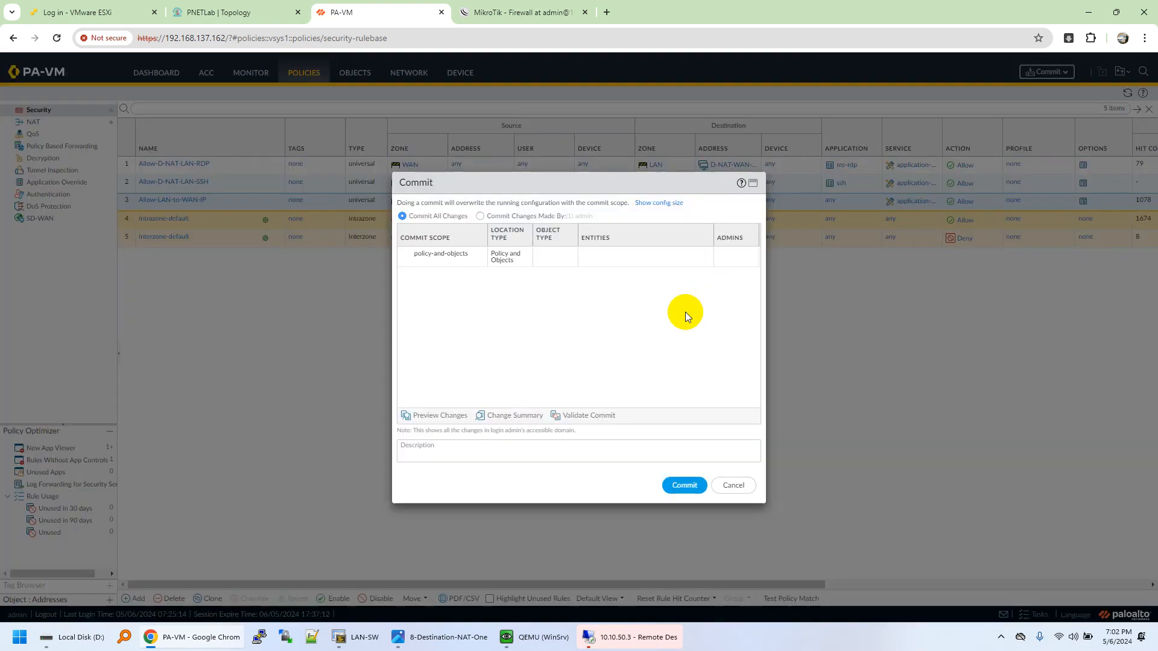
pyautogui.click(685, 487)
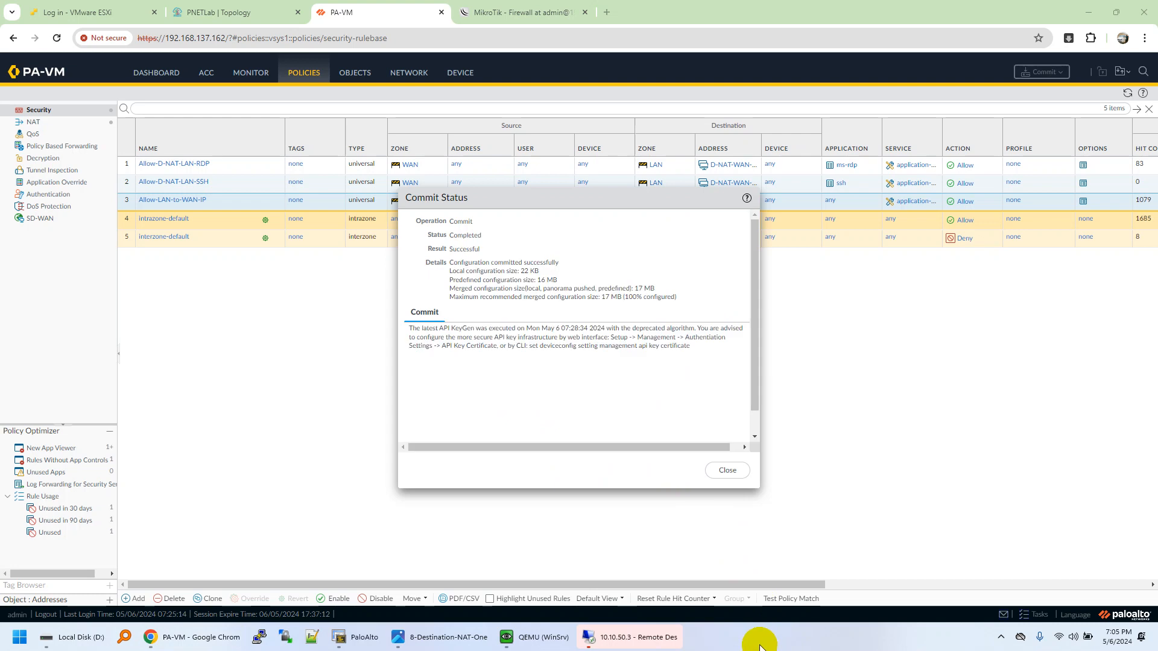
pyautogui.click(724, 470)
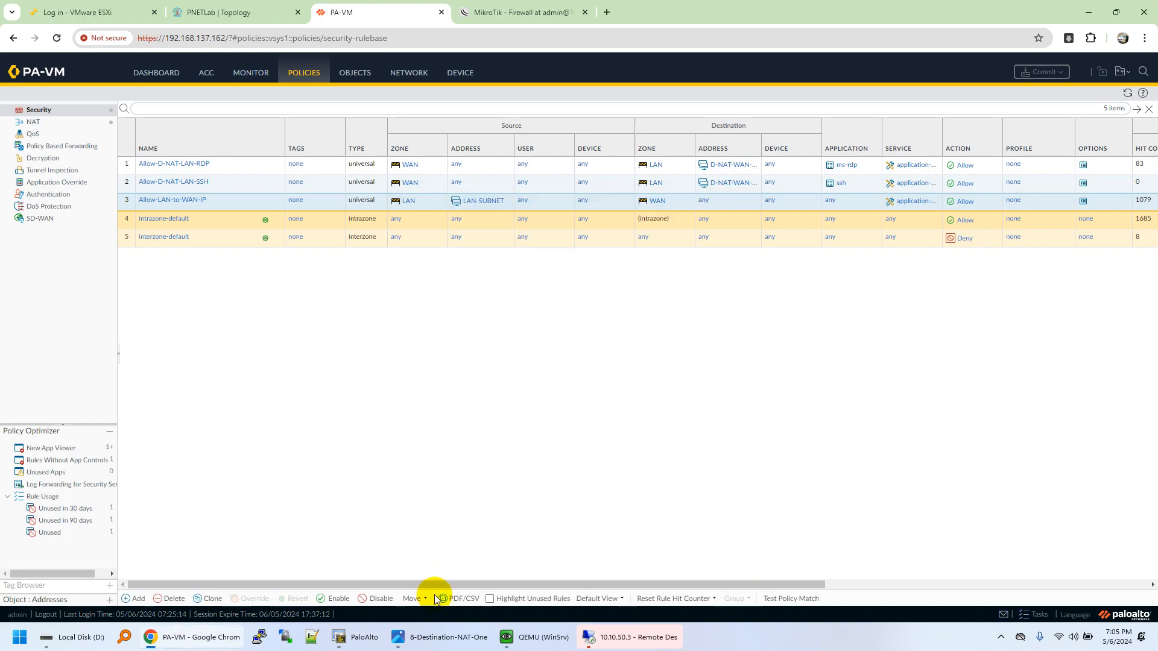
# Launch PuTTY for an SSH session and open a Command Prompt as administrator
pyautogui.click(287, 634)
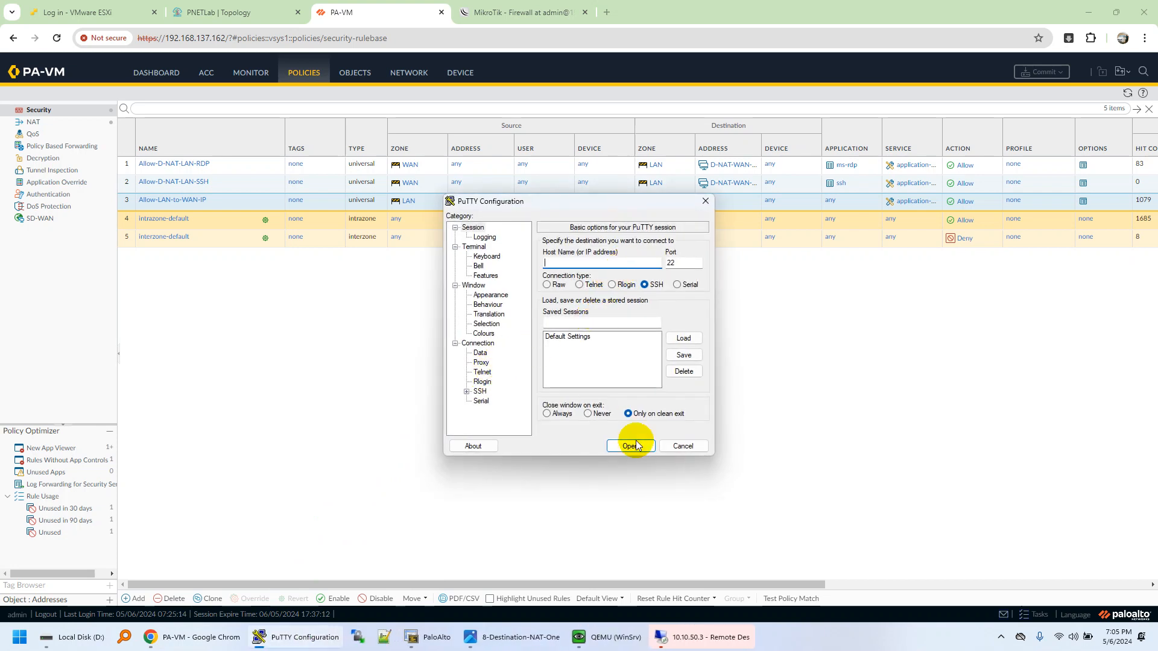
pyautogui.click(12, 640)
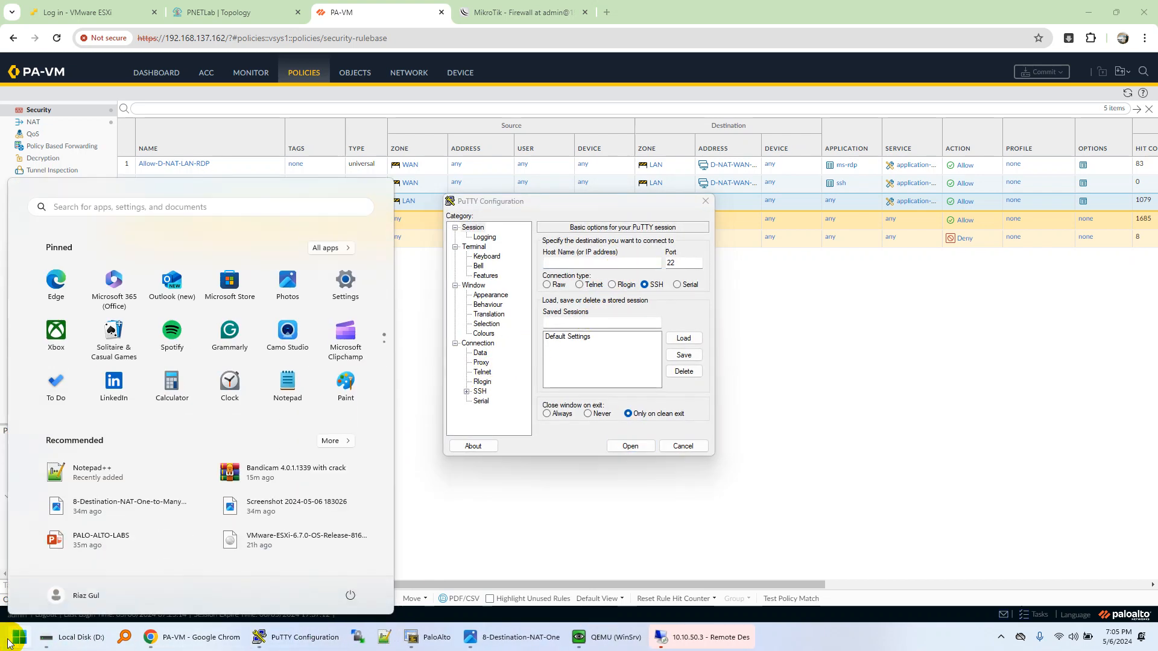
pyautogui.write('cmd')
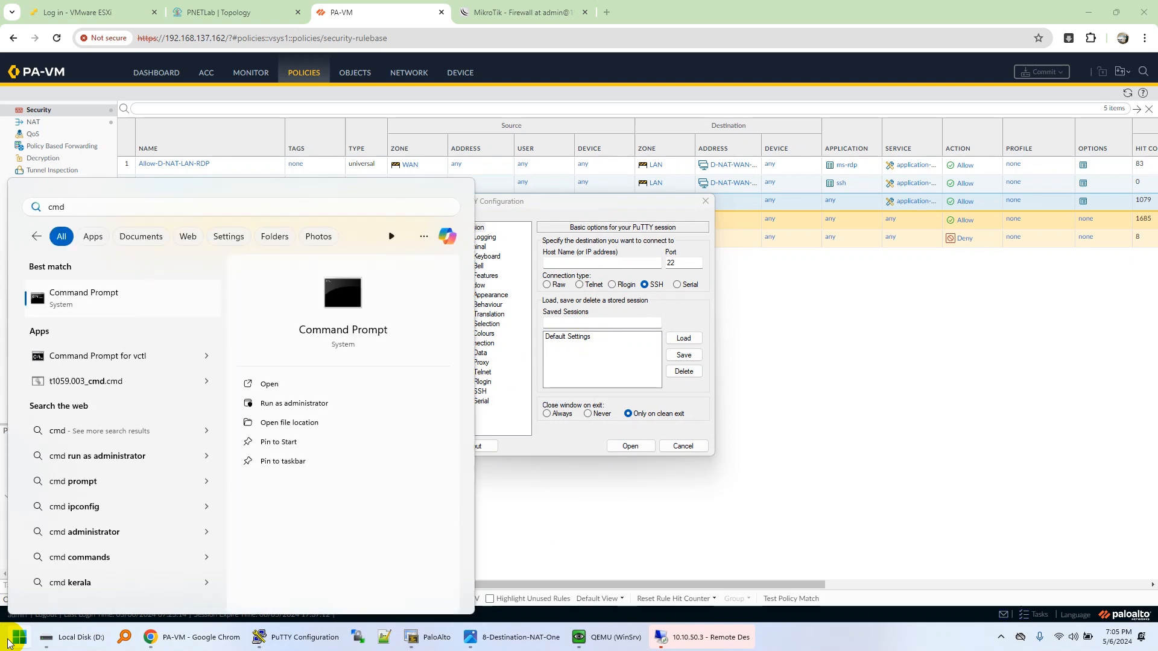
pyautogui.click(9, 642)
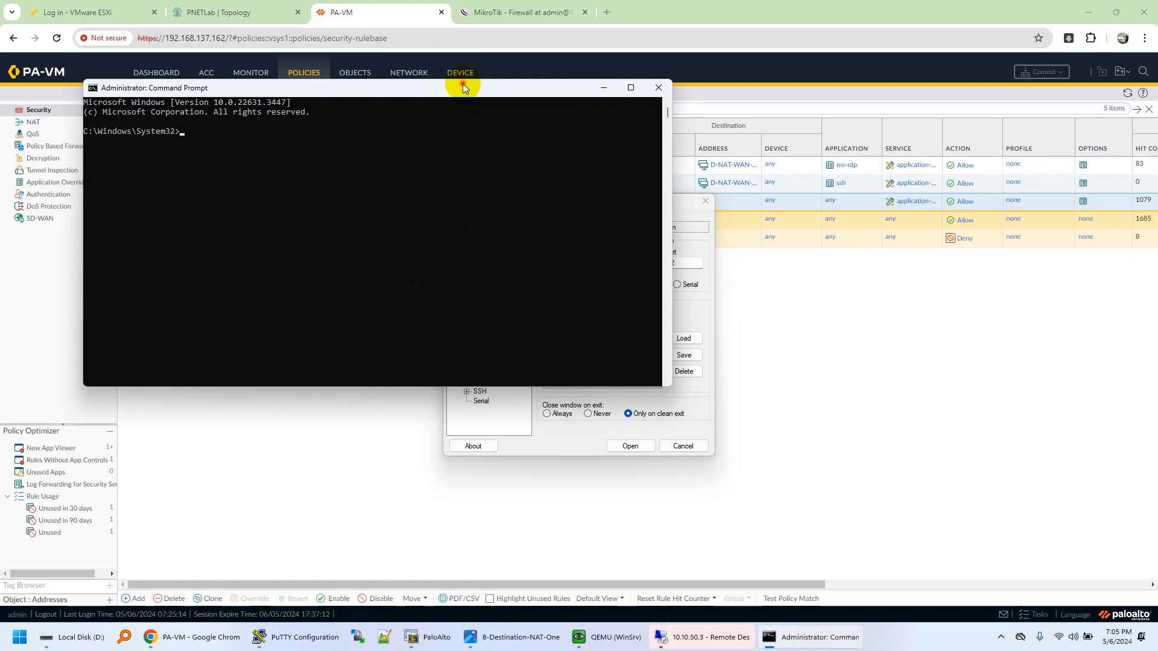
# Show the PNETLab topology beside the Command Prompt, run route print, and examine the IPv4 routes on the PC
pyautogui.click(247, 11)
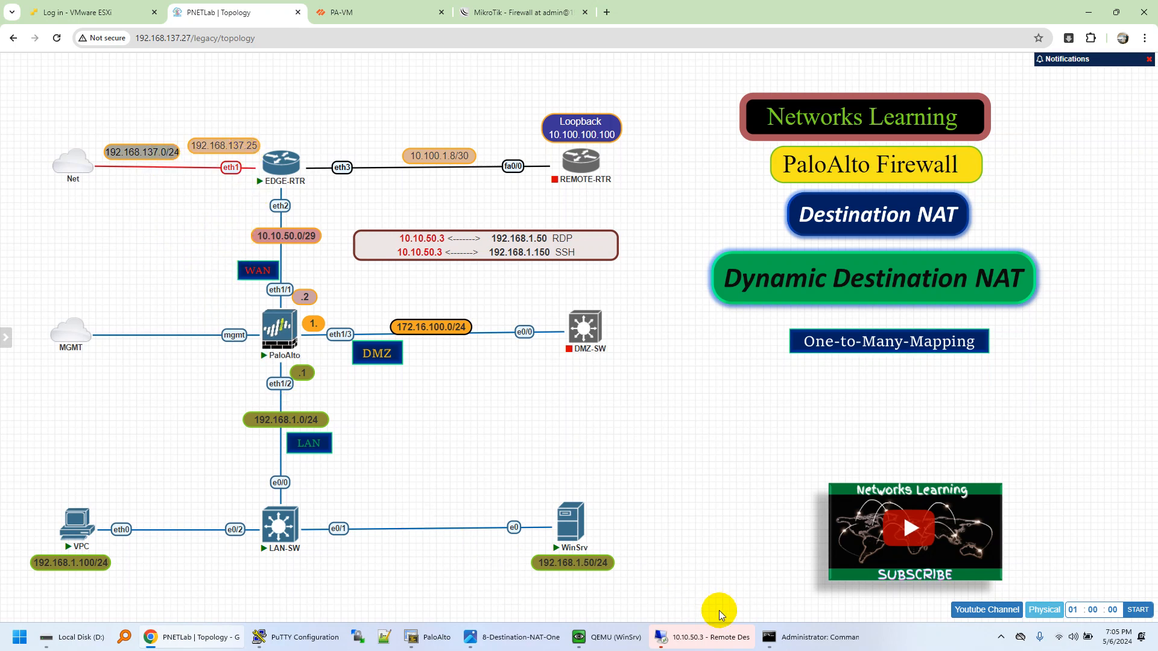
pyautogui.click(797, 636)
pyautogui.moveTo(450, 204); pyautogui.dragTo(695, 331)
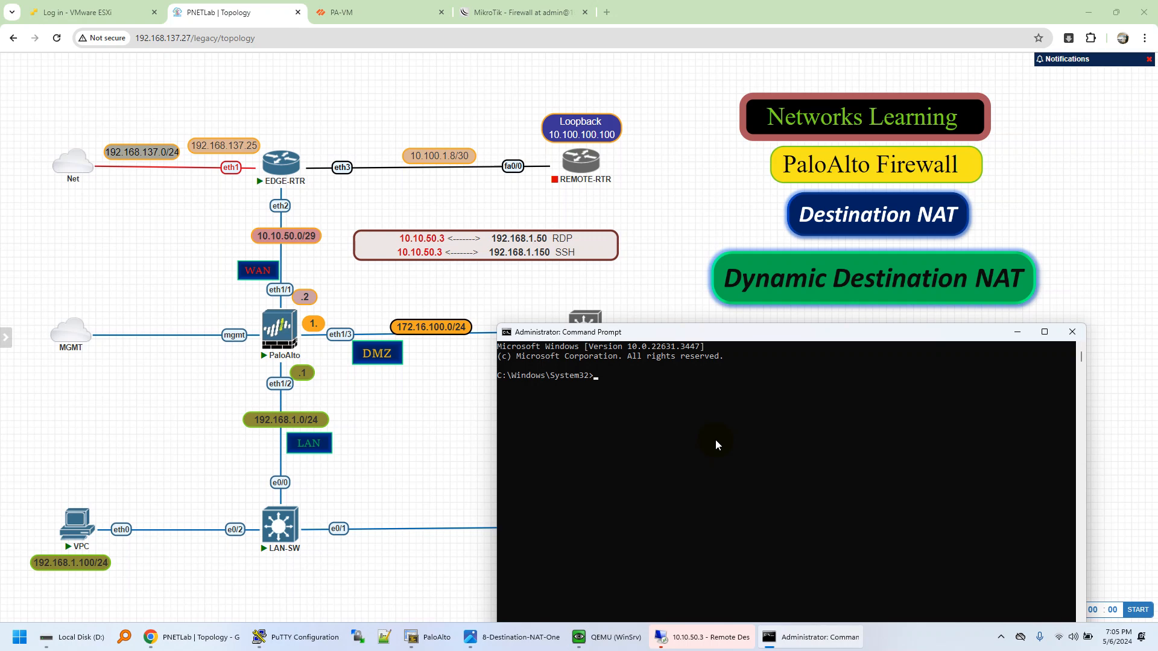
pyautogui.write('route print')
pyautogui.press('Return')
pyautogui.scroll(15, 715, 440)
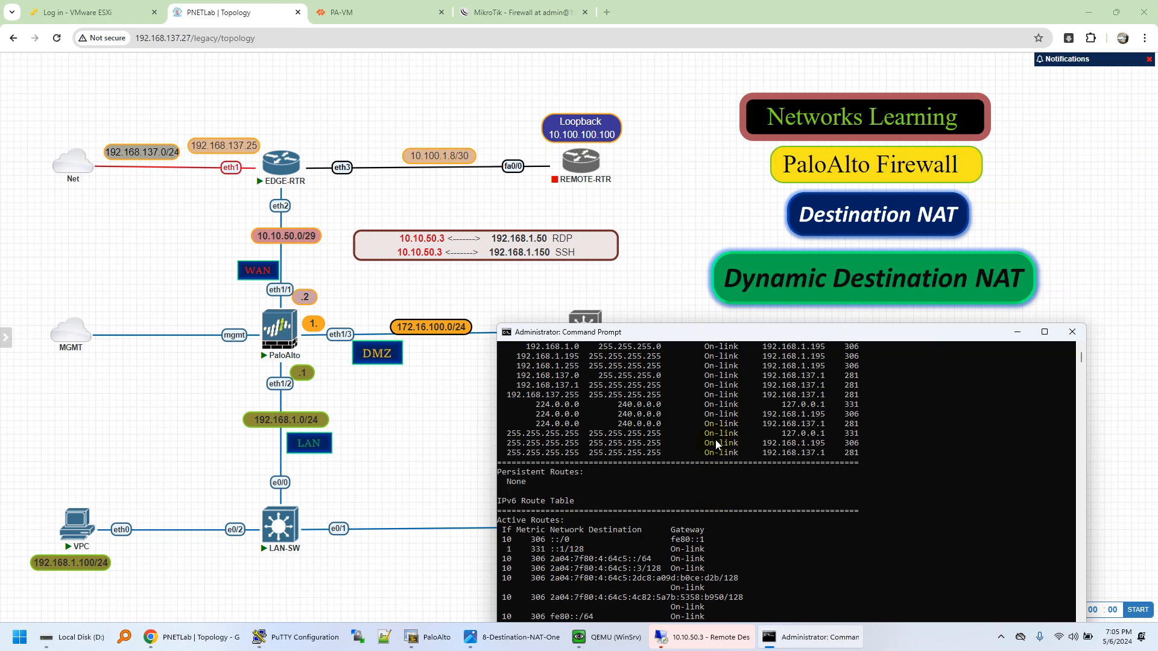